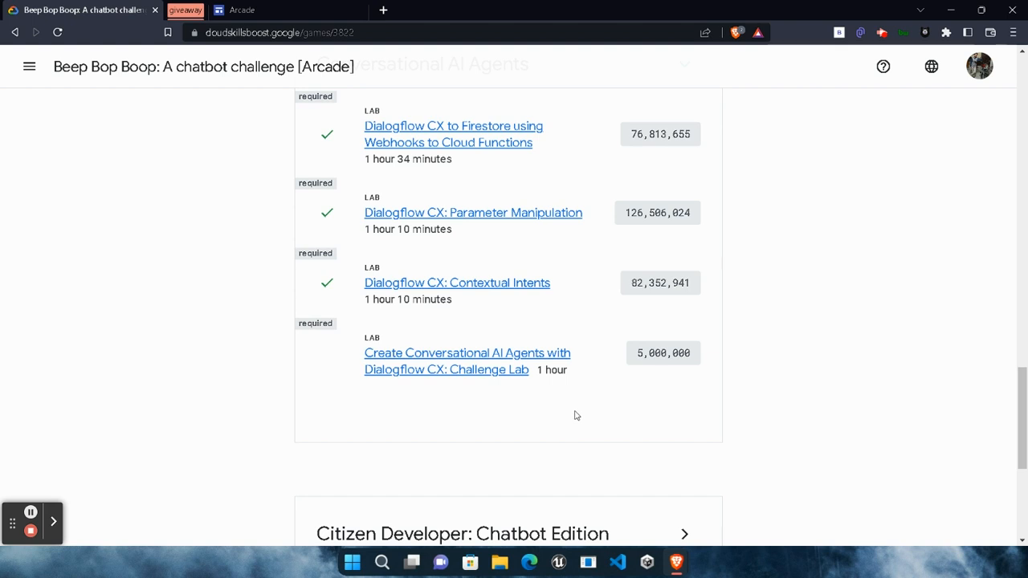
# Expand the Contact Center AI and AI Chatbot ramp-up sections and review the required labs through Conversational AI Agents.
pyautogui.scroll(1, 757, 443)
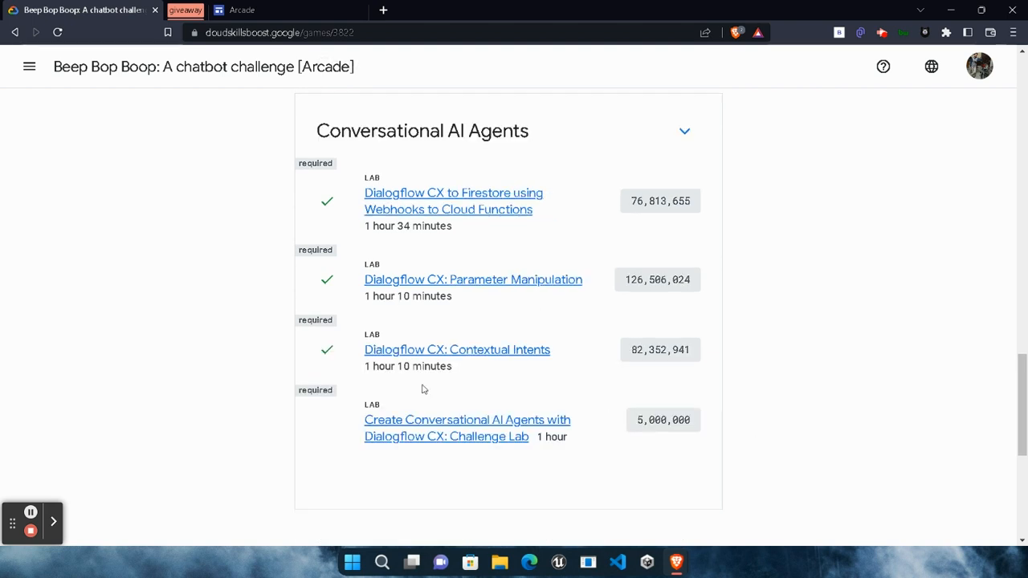
pyautogui.scroll(5, 418, 237)
pyautogui.click(681, 293)
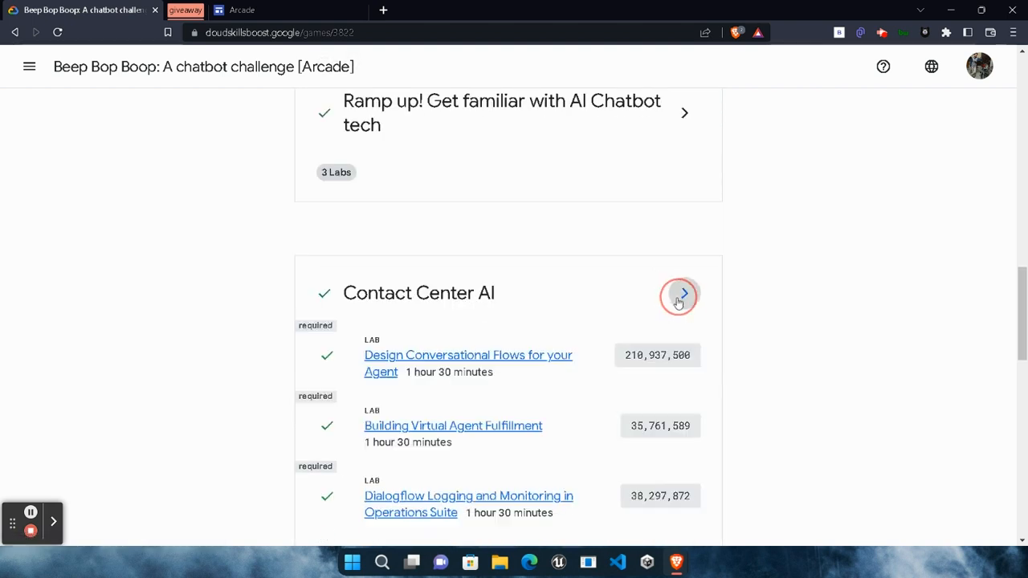
pyautogui.scroll(3, 412, 299)
pyautogui.click(684, 313)
pyautogui.scroll(-4, 484, 347)
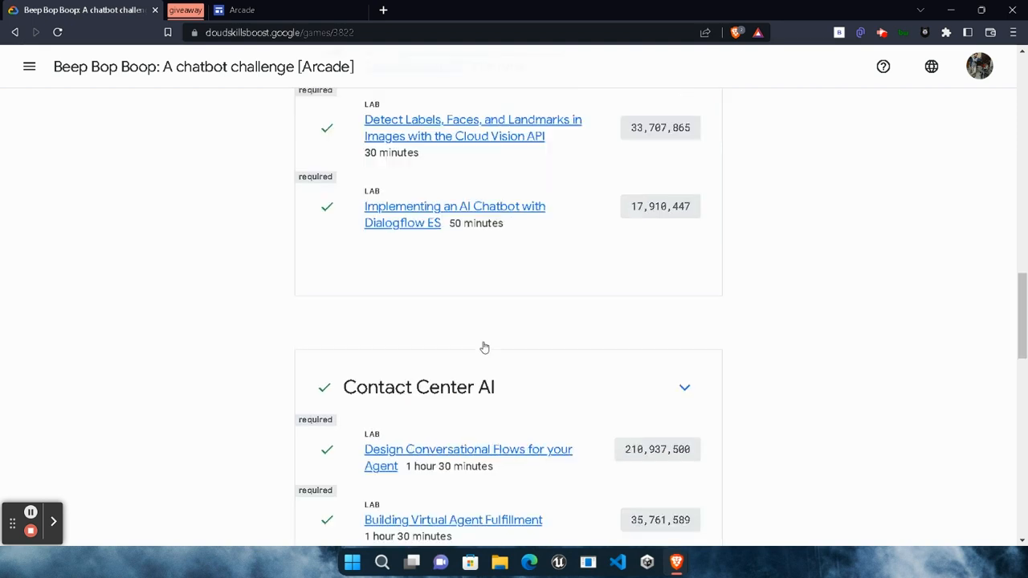
pyautogui.scroll(-5, 462, 341)
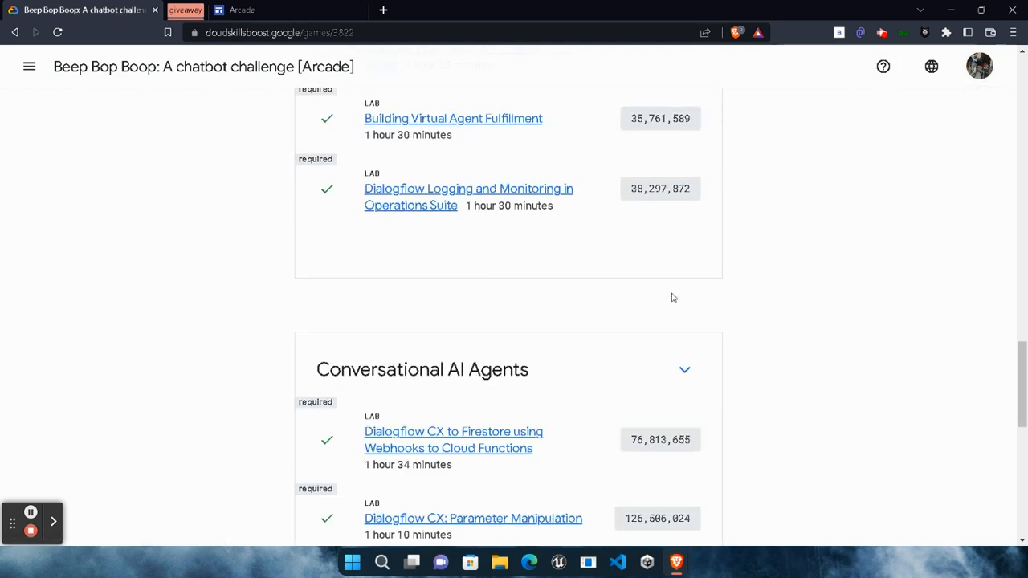
pyautogui.scroll(-3, 439, 268)
pyautogui.scroll(1, 562, 319)
pyautogui.scroll(2, 498, 337)
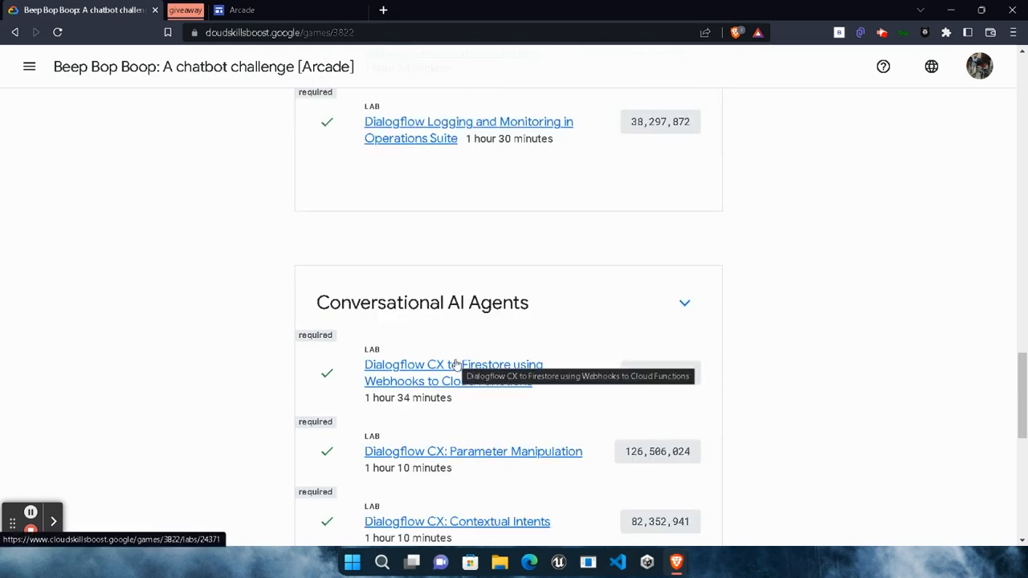
pyautogui.scroll(-4, 455, 362)
pyautogui.scroll(2, 428, 403)
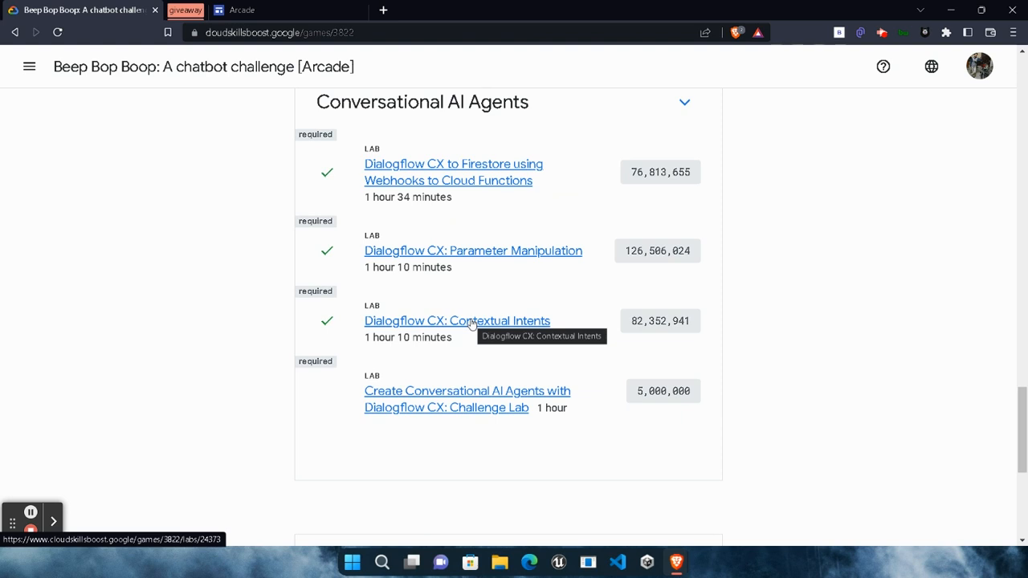
pyautogui.scroll(-1, 472, 323)
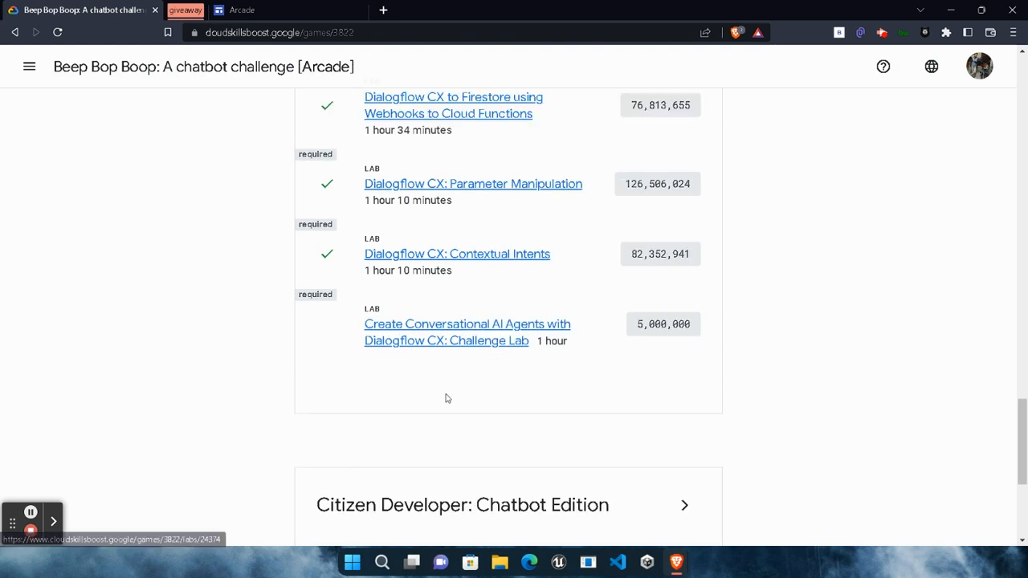
# Open the Create Conversational AI Agents with Dialogflow CX challenge lab and open its Google Console link in a private window.
pyautogui.click(455, 341)
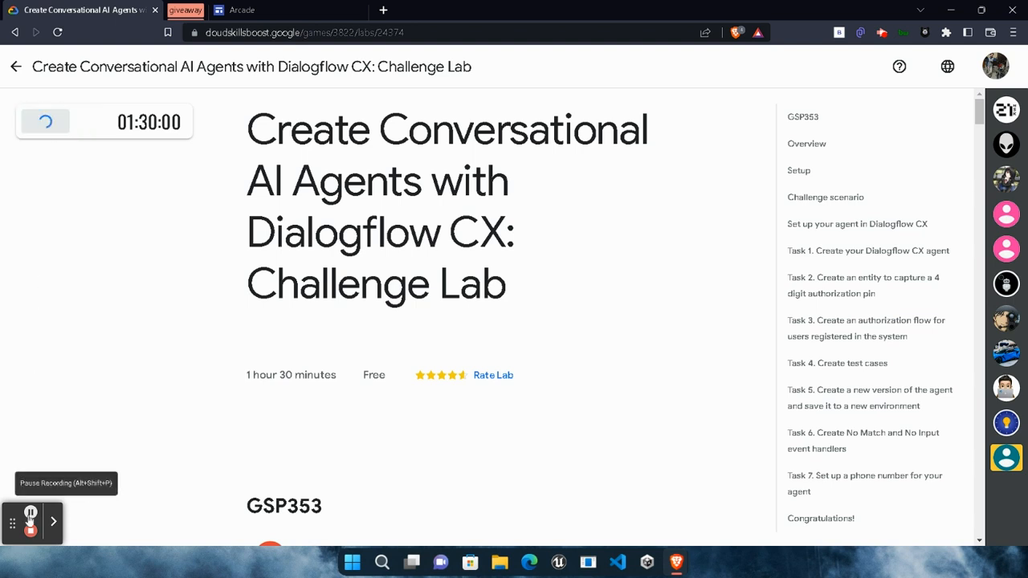
pyautogui.rightClick(112, 217)
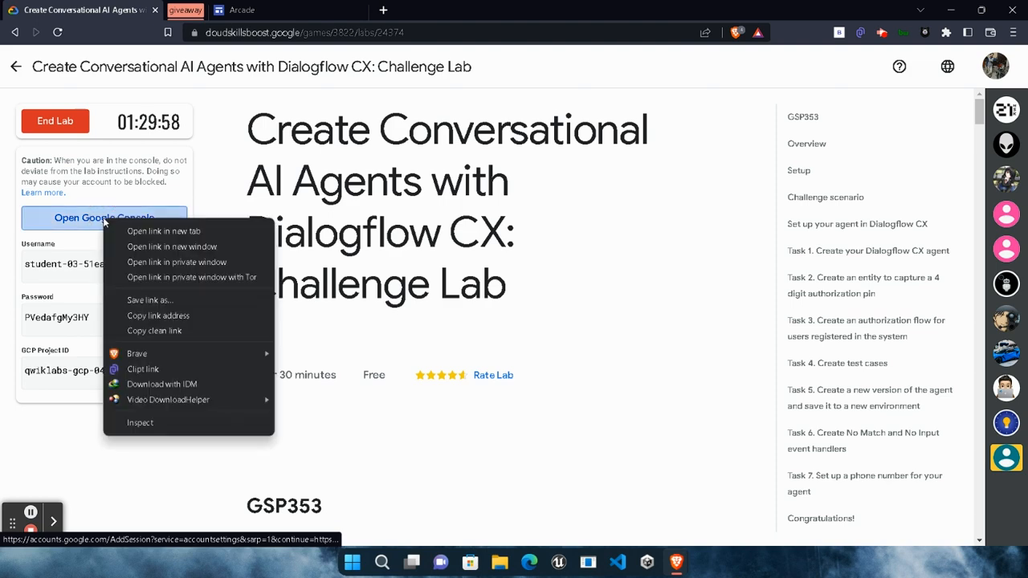
pyautogui.click(188, 274)
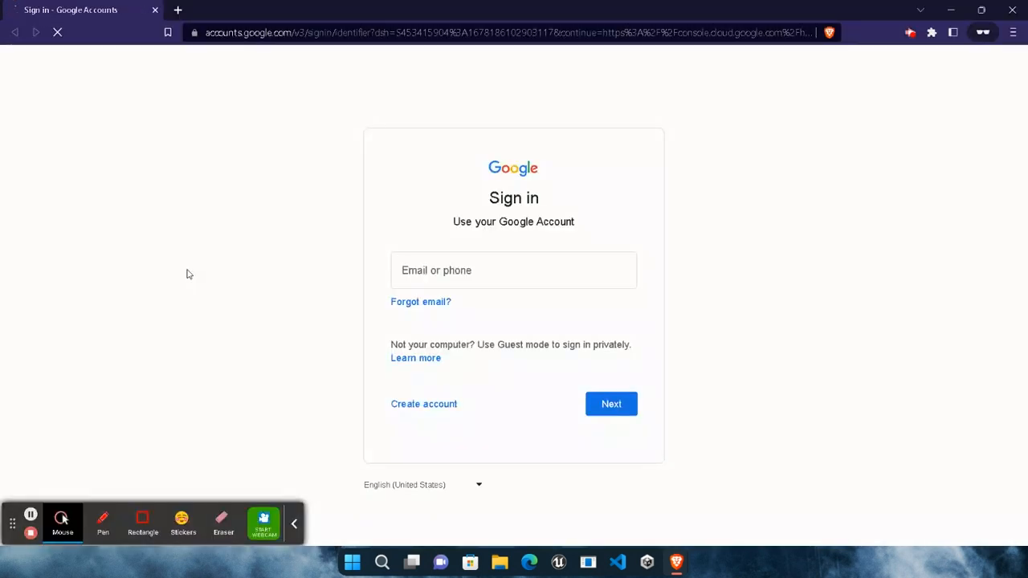
pyautogui.click(295, 524)
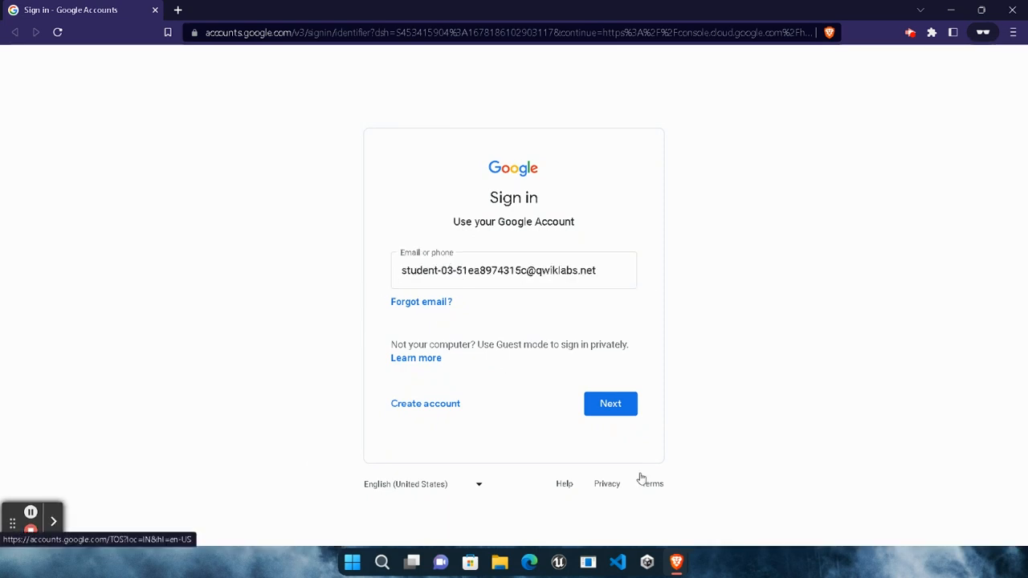
# Sign in to the Google account with the lab's username and the account password copied from the lab page.
pyautogui.click(607, 407)
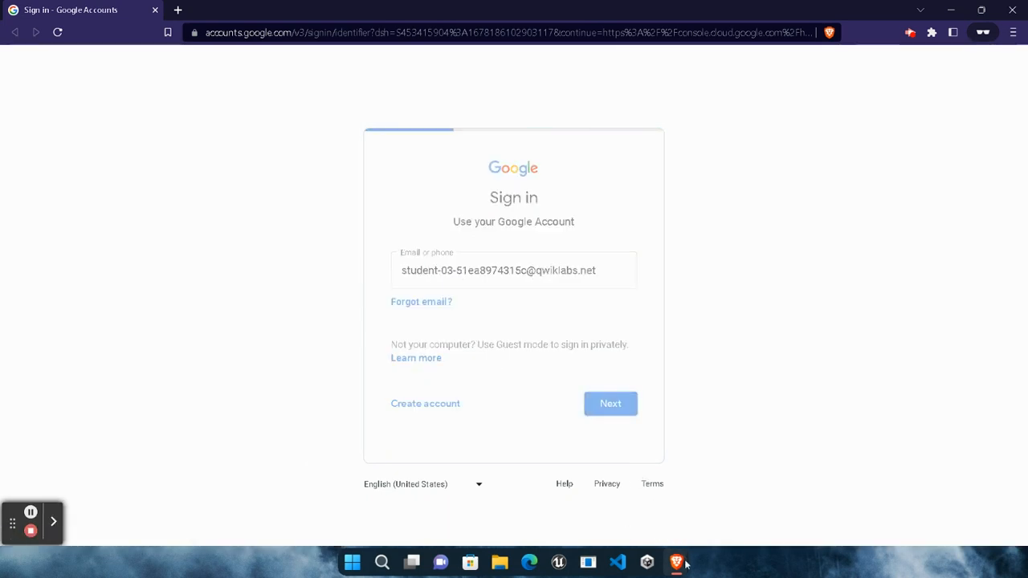
pyautogui.moveTo(620, 531)
pyautogui.click(530, 498)
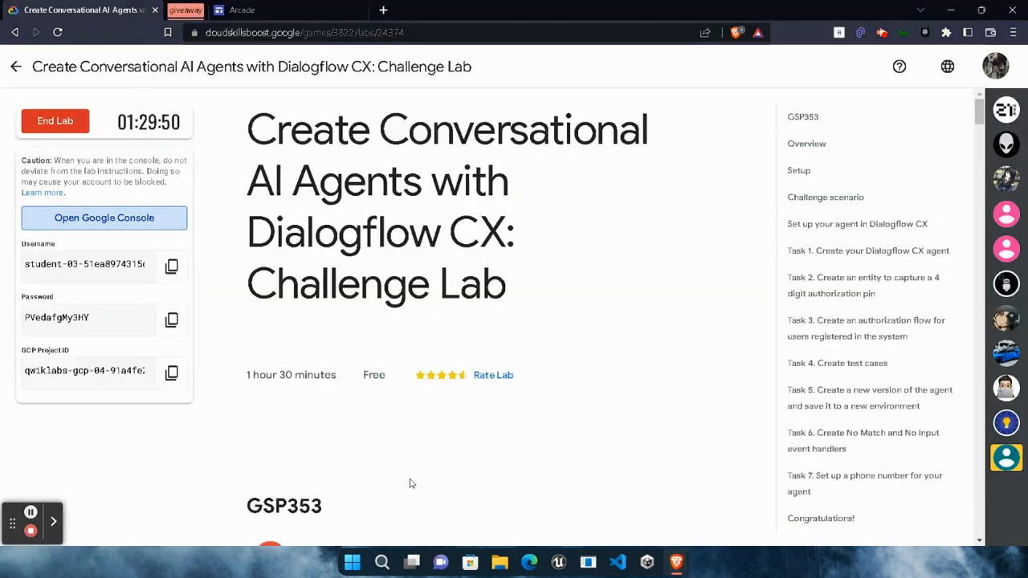
pyautogui.click(171, 319)
pyautogui.moveTo(681, 560)
pyautogui.click(816, 499)
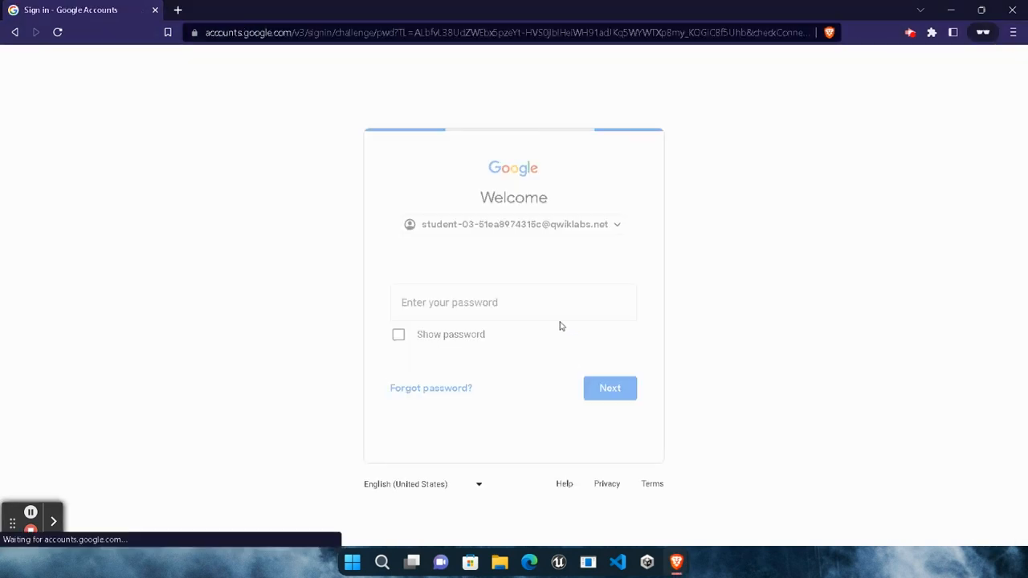
pyautogui.click(558, 297)
pyautogui.hotkey('ctrl', 'v')
pyautogui.click(604, 390)
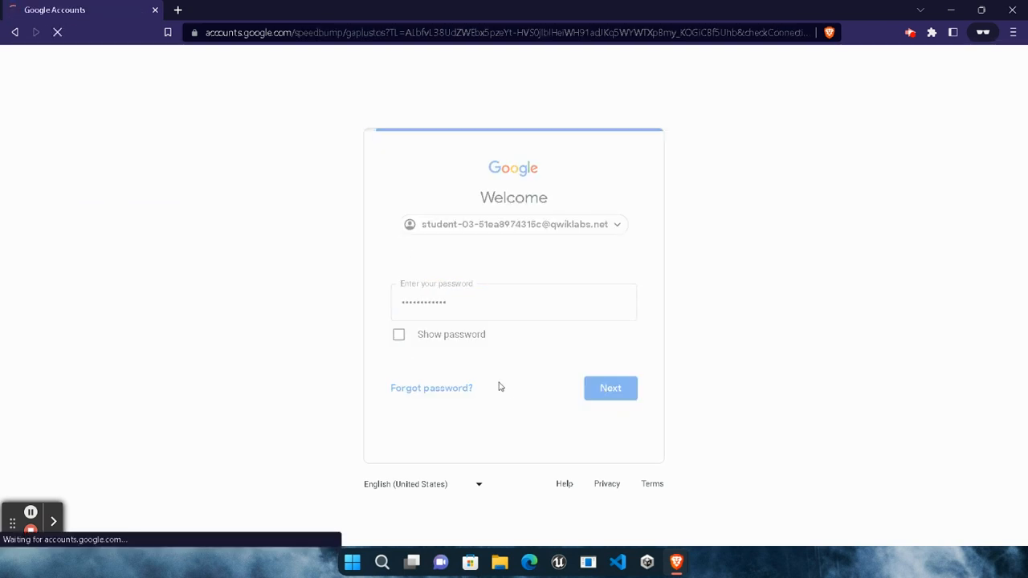
# Continue past the account notice and mark agreement to the Google Cloud Platform Terms of Service.
pyautogui.click(523, 394)
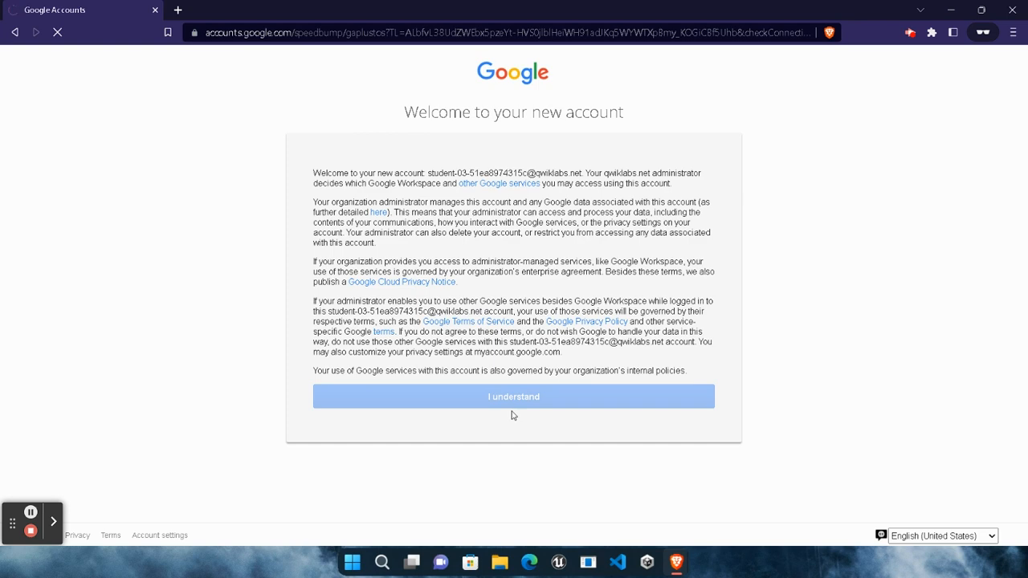
pyautogui.click(30, 512)
pyautogui.click(30, 513)
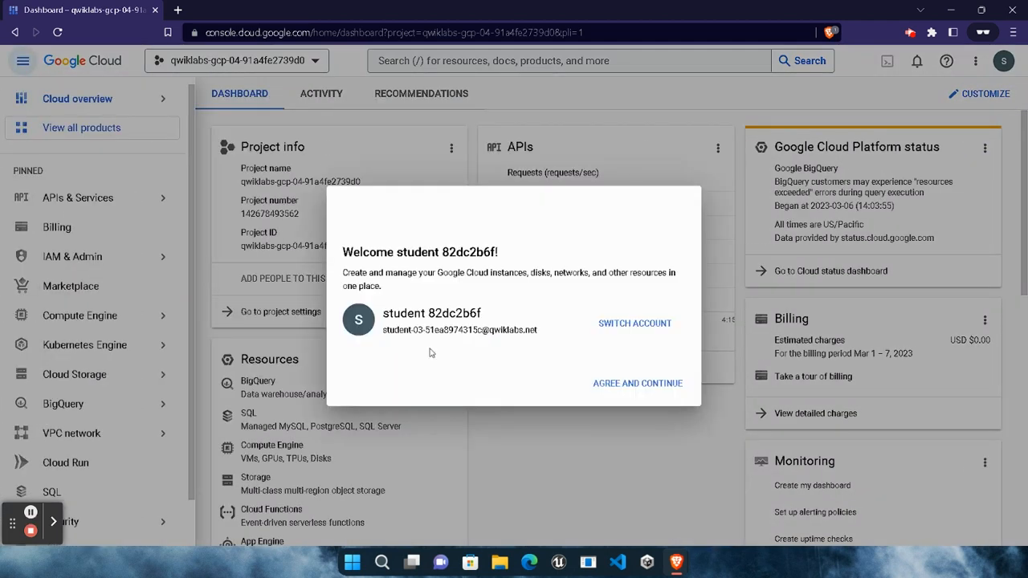
pyautogui.click(348, 382)
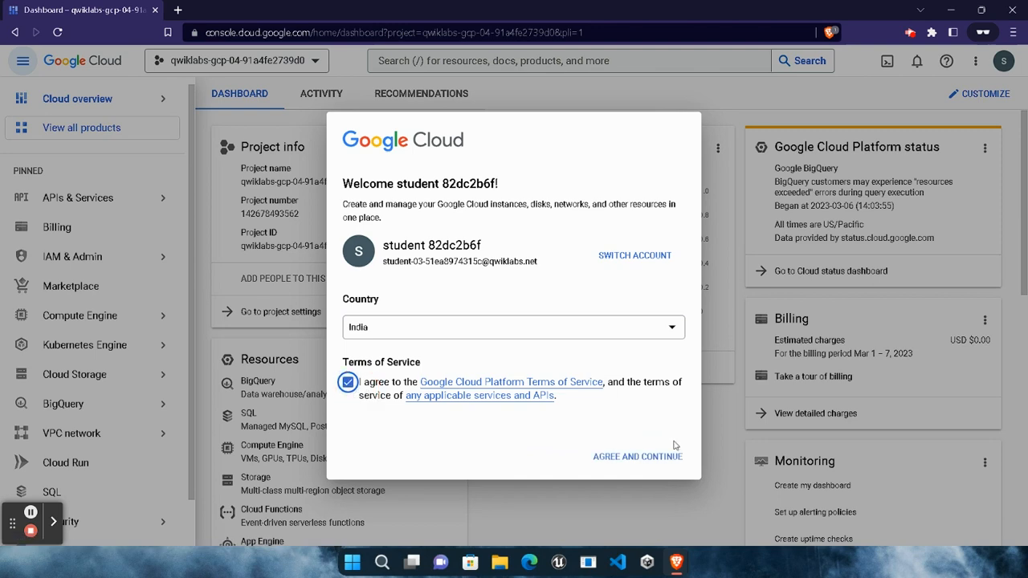
# Go to Task 1 in the lab instructions and open its Dialogflow CX link in a private window.
pyautogui.click(681, 559)
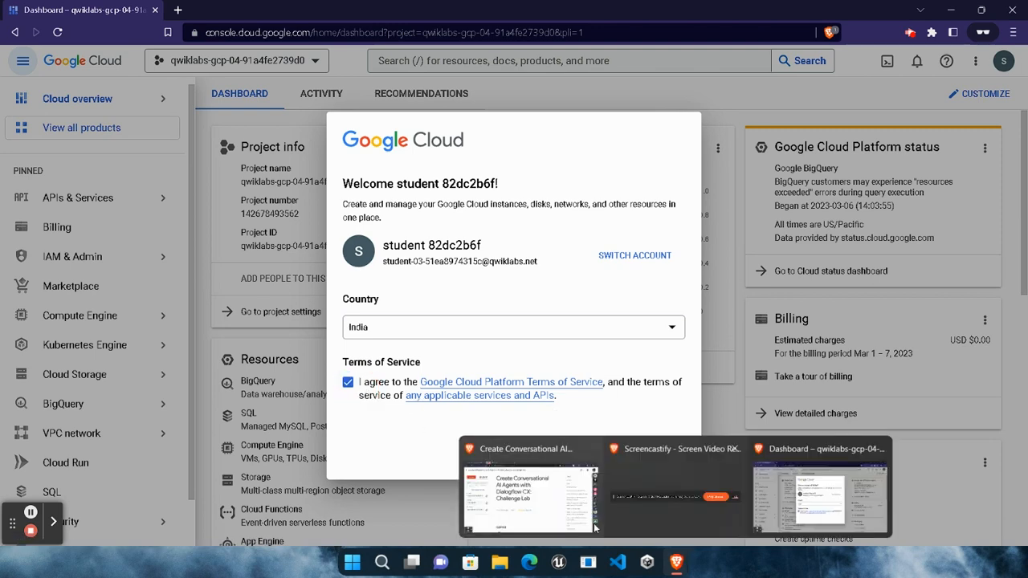
pyautogui.click(556, 474)
pyautogui.click(871, 251)
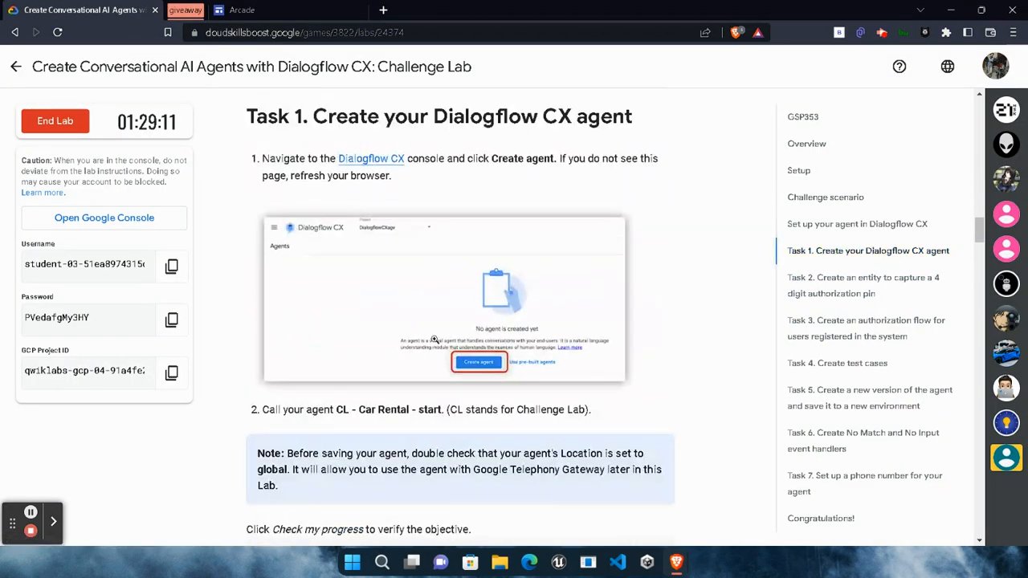
pyautogui.rightClick(383, 166)
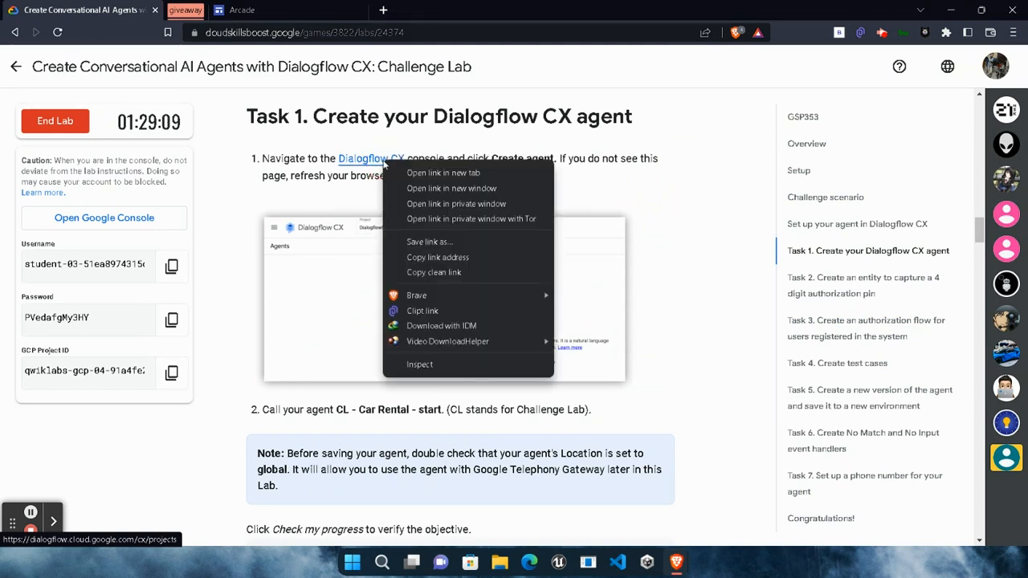
pyautogui.click(500, 204)
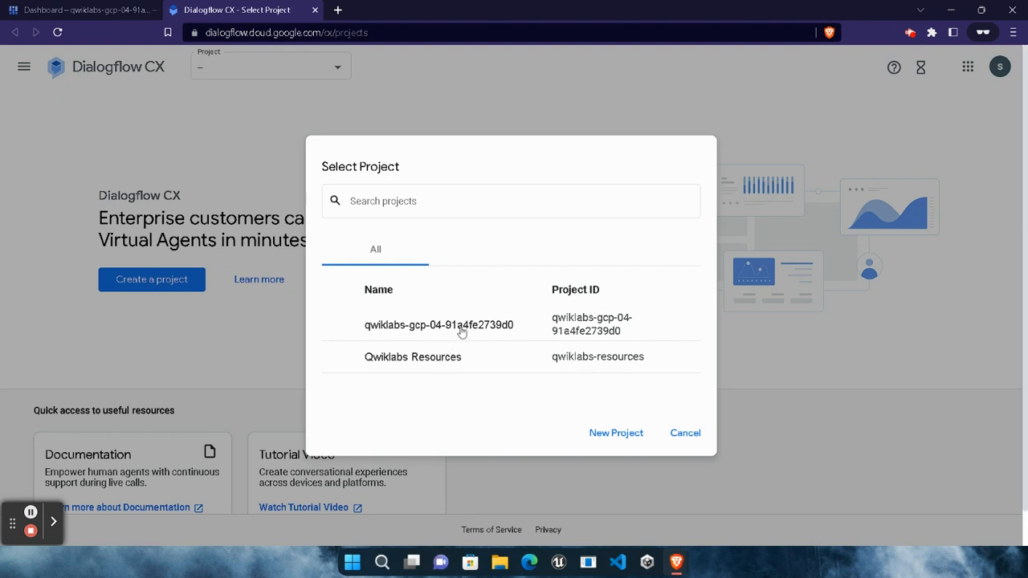
# Select the qwiklabs-gcp-04-91a4fe2739d0 project and enable the Dialogflow API without adding a billing account.
pyautogui.click(448, 325)
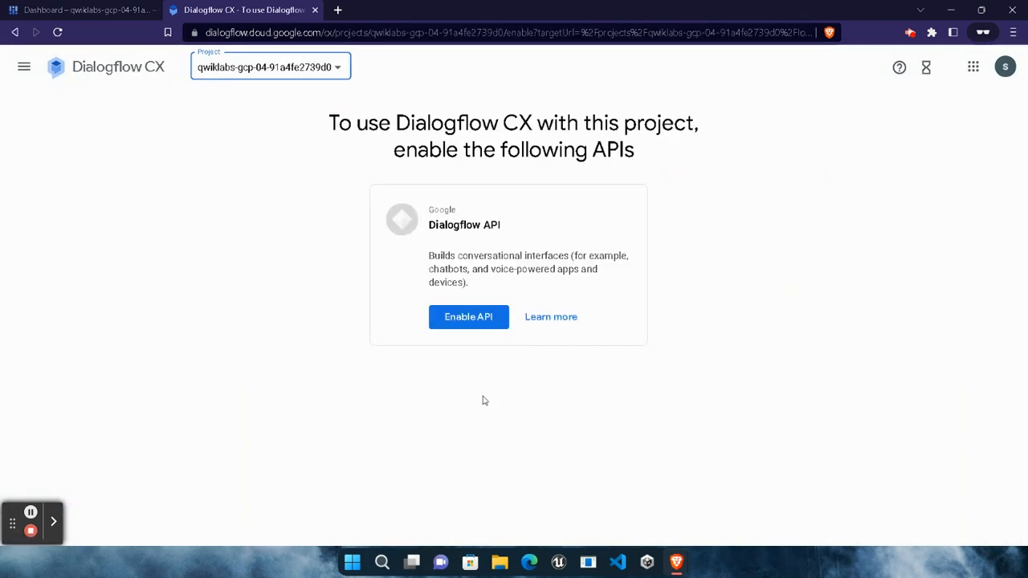
pyautogui.click(473, 321)
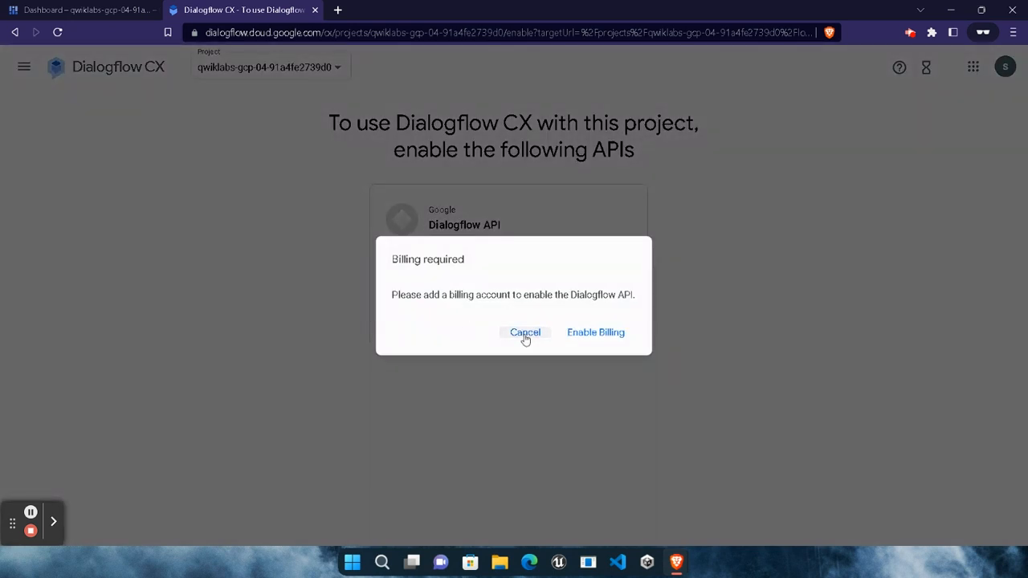
pyautogui.click(525, 334)
pyautogui.click(438, 323)
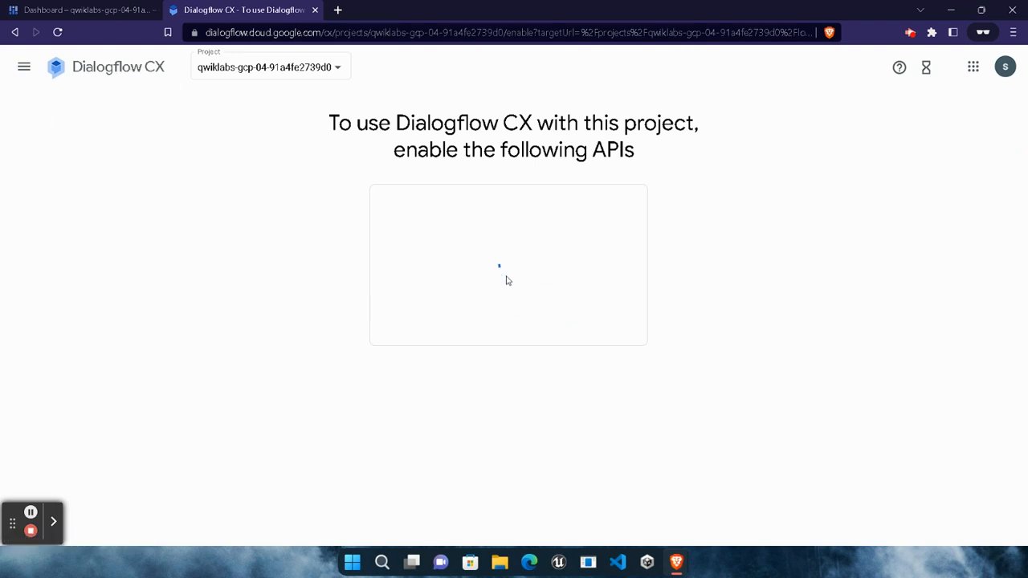
# Return to the Dialogflow CX start page, reselect the qwiklabs-gcp-04-91a4fe2739d0 project and dismiss the satisfaction survey.
pyautogui.click(149, 73)
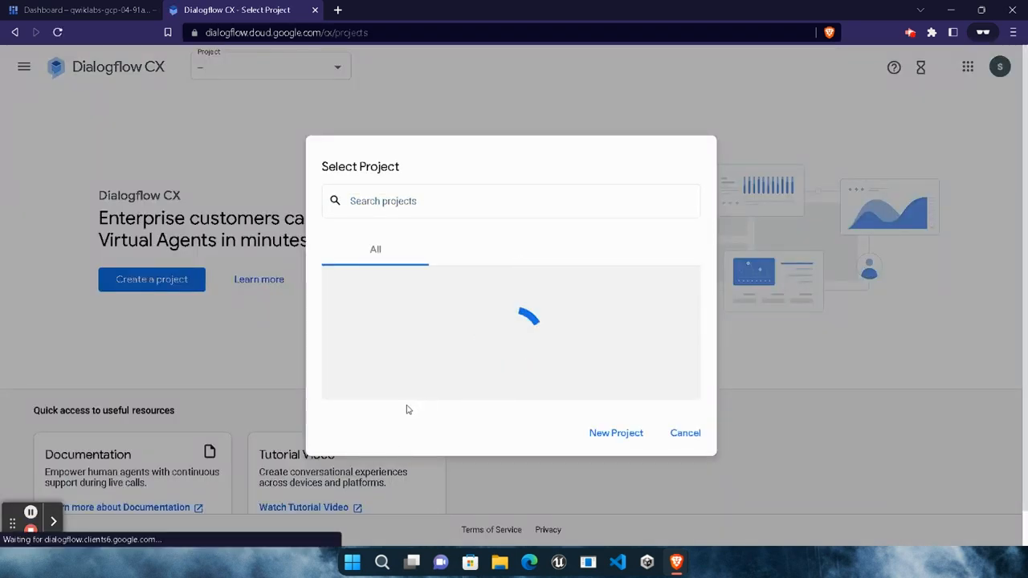
pyautogui.click(394, 326)
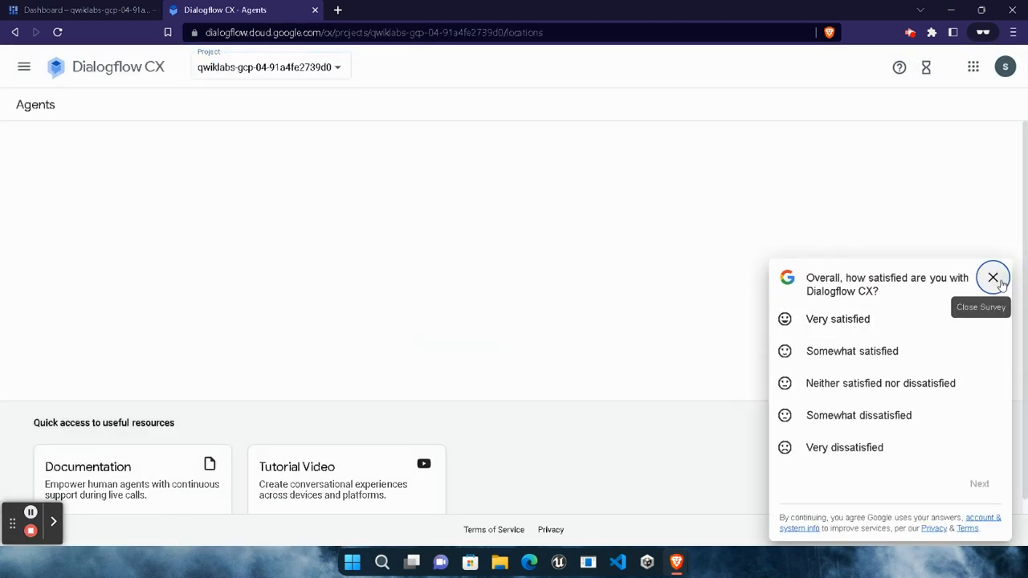
pyautogui.click(992, 277)
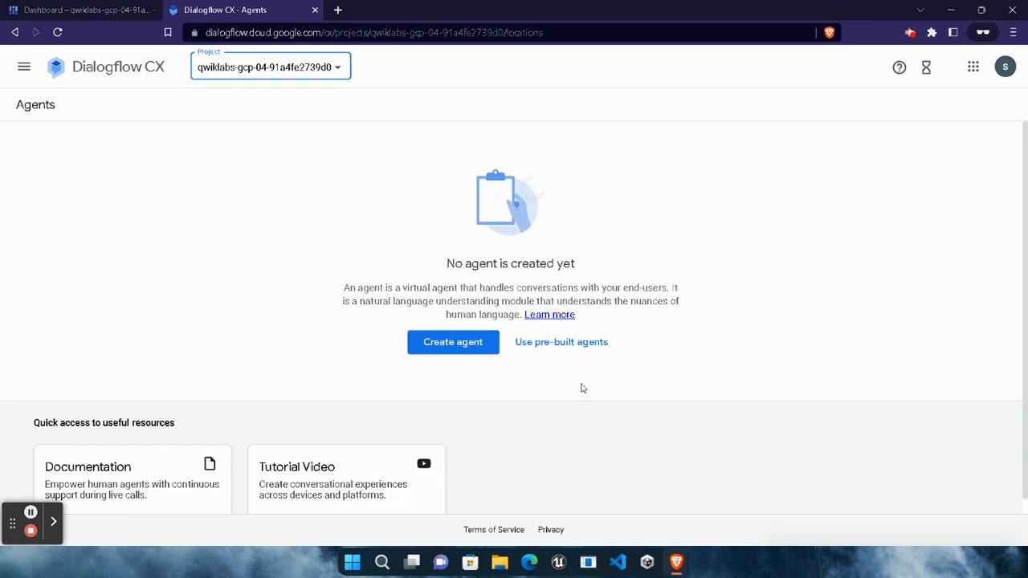
# Start a new agent and enter the display name CL - Car Rental - start, copied from the Task 1 instructions.
pyautogui.click(472, 345)
pyautogui.moveTo(679, 563)
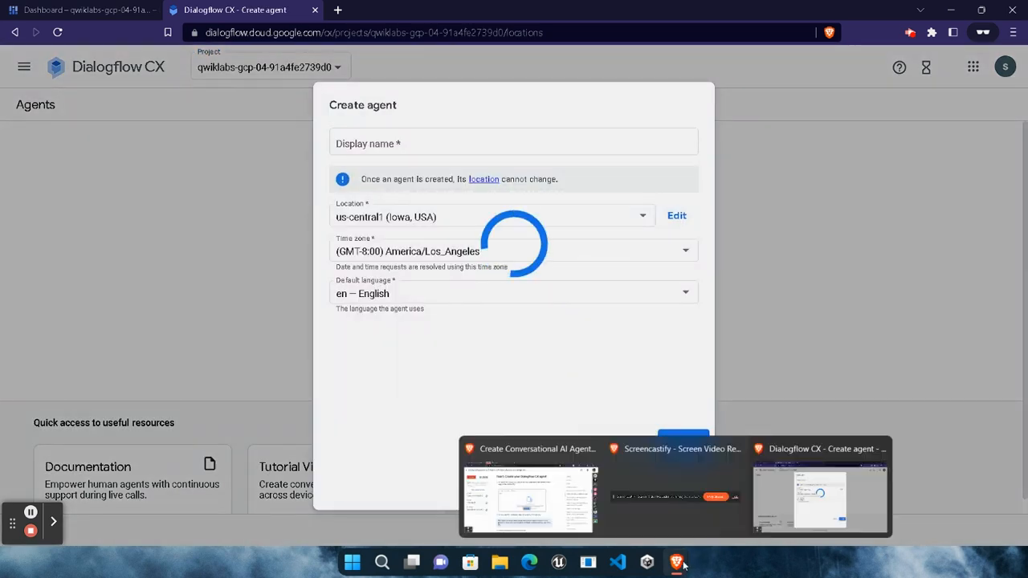
pyautogui.click(526, 502)
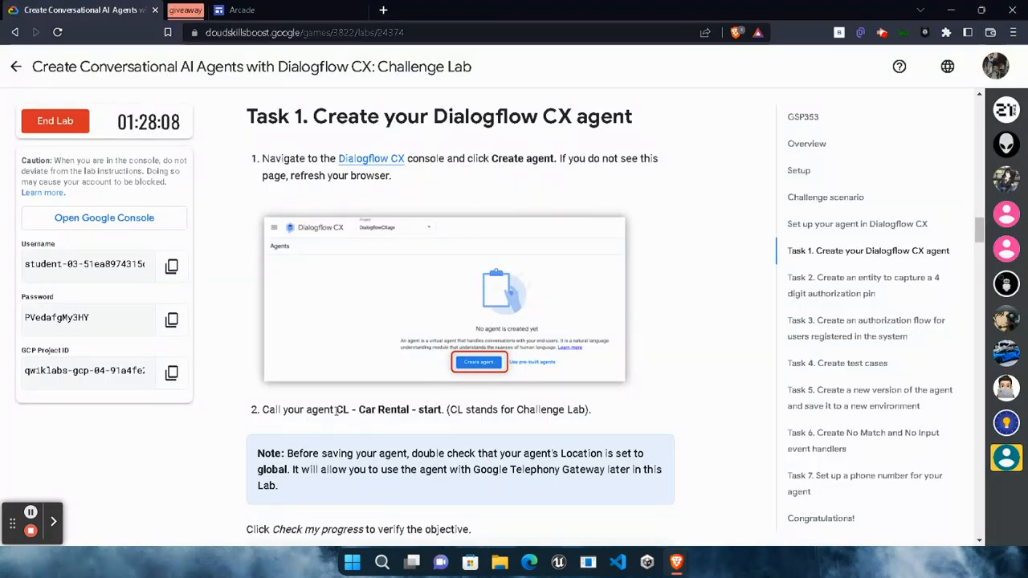
pyautogui.moveTo(335, 409); pyautogui.dragTo(442, 409)
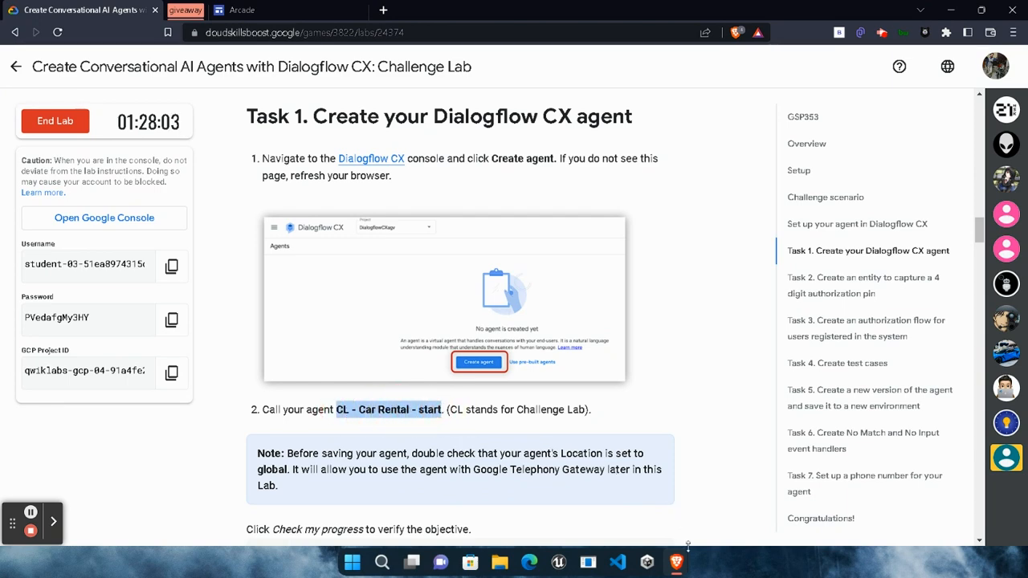
pyautogui.moveTo(678, 558)
pyautogui.click(823, 490)
pyautogui.click(408, 142)
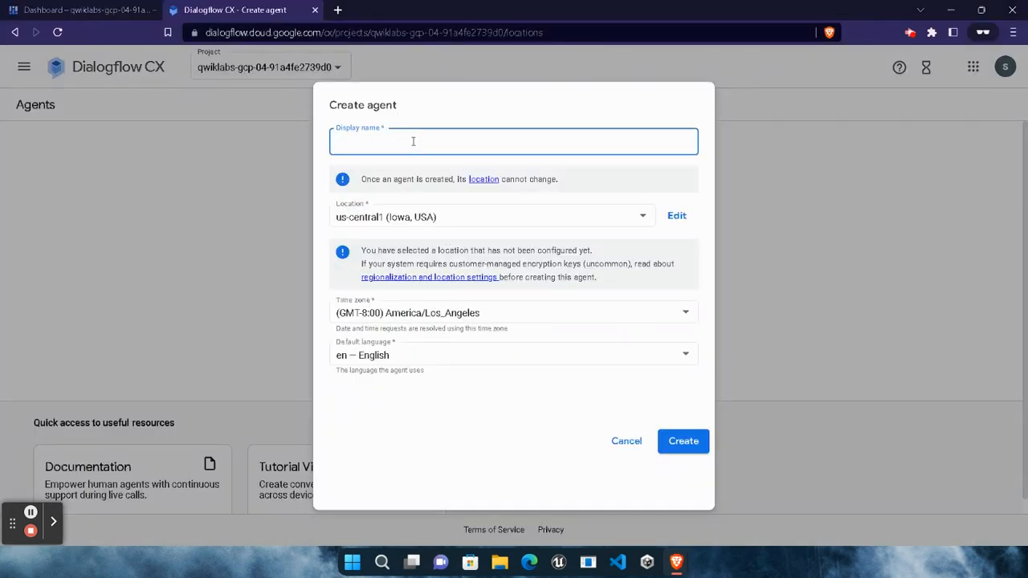
pyautogui.click(338, 142)
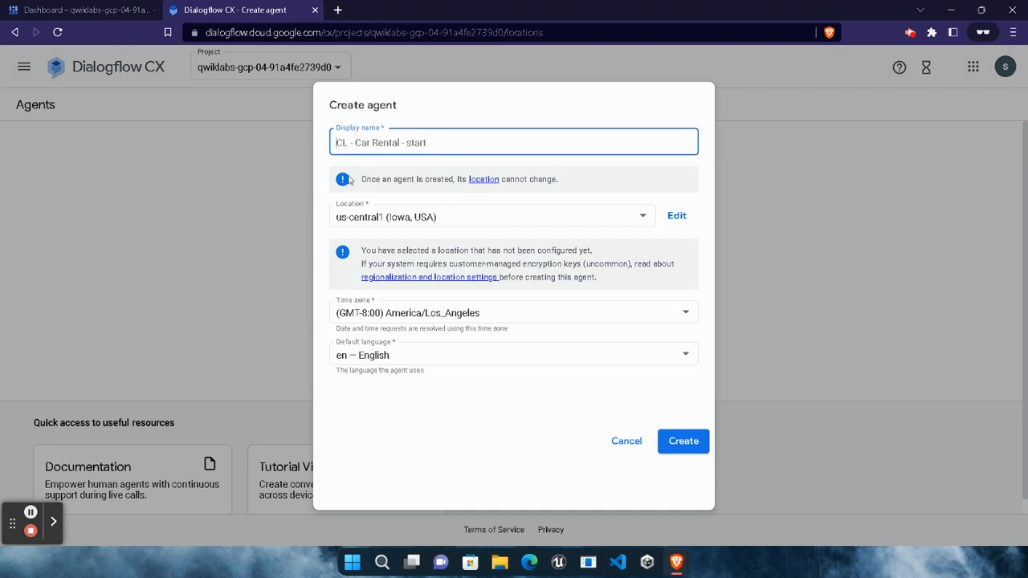
# Set the agent's location to global (Global serving, data-at-rest in US) and create the agent.
pyautogui.click(482, 217)
pyautogui.scroll(-5, 394, 337)
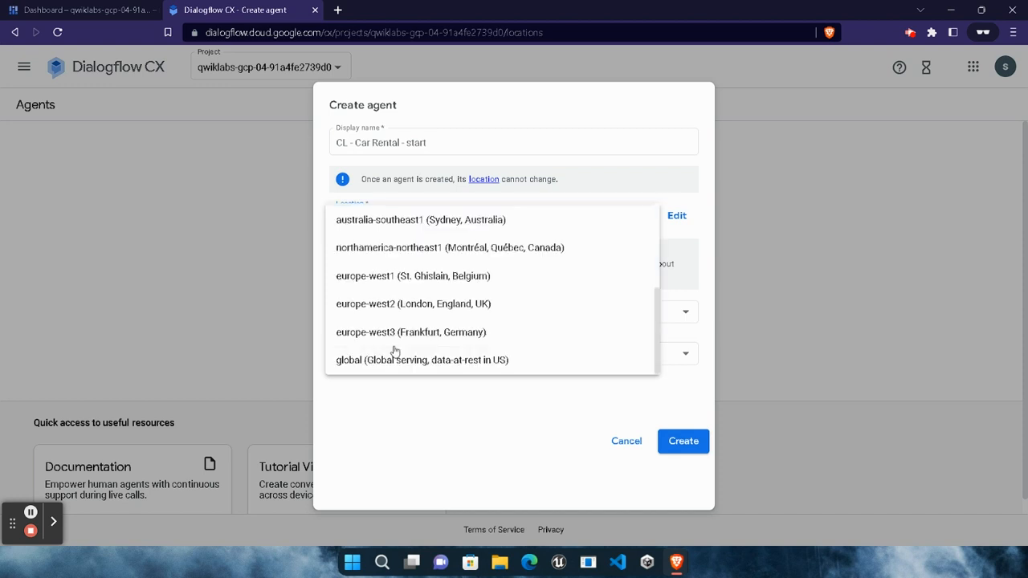
pyautogui.click(394, 360)
pyautogui.click(669, 443)
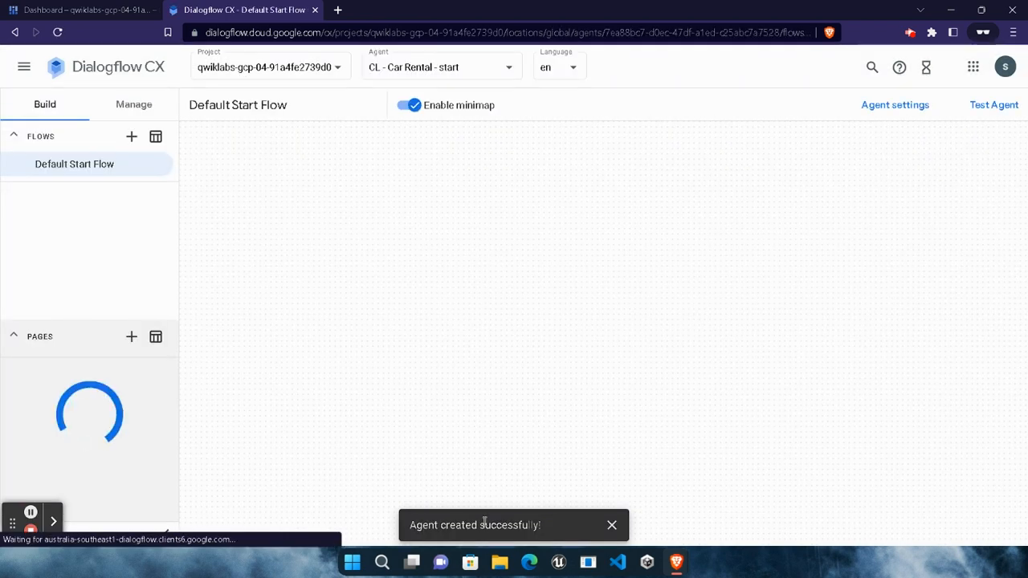
# Return to the lab instructions and check progress on the Create the agent objective.
pyautogui.moveTo(676, 566)
pyautogui.click(528, 498)
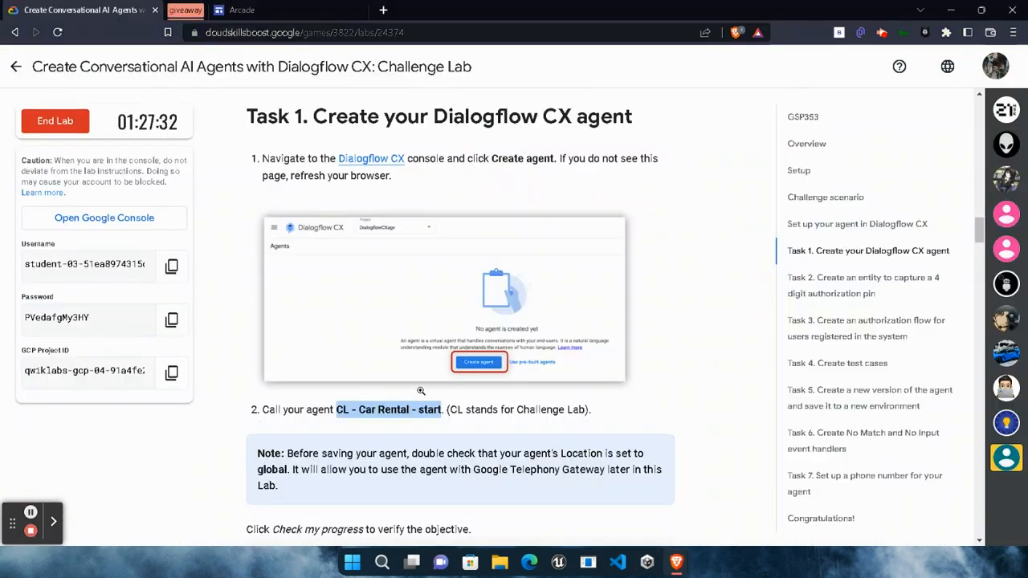
pyautogui.scroll(-5, 374, 325)
pyautogui.click(365, 253)
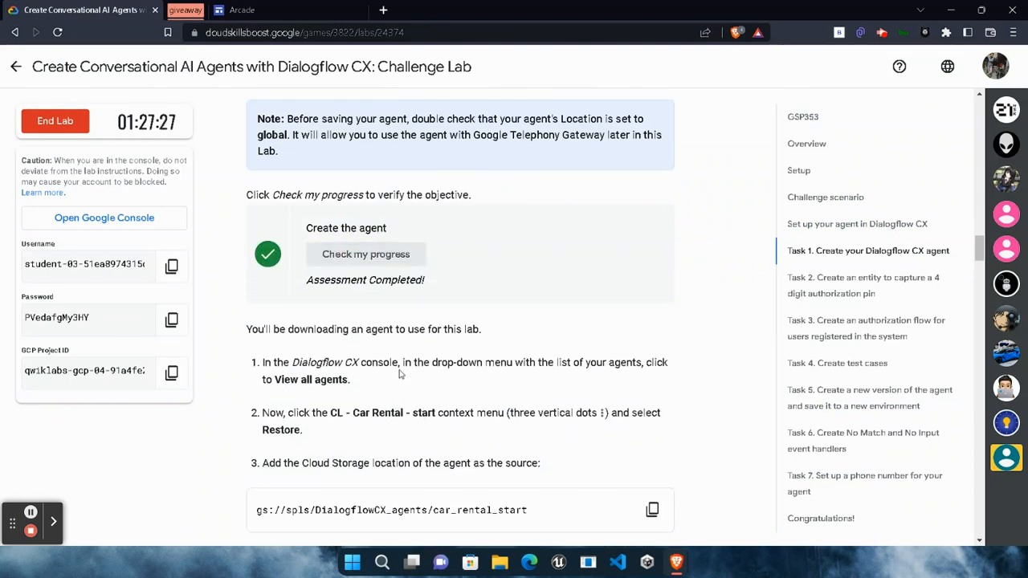
# Copy the Cloud Storage location gs://spls/DialogflowCX_agents/car_rental_start from the lab instructions and switch back to Dialogflow CX.
pyautogui.scroll(-3, 554, 414)
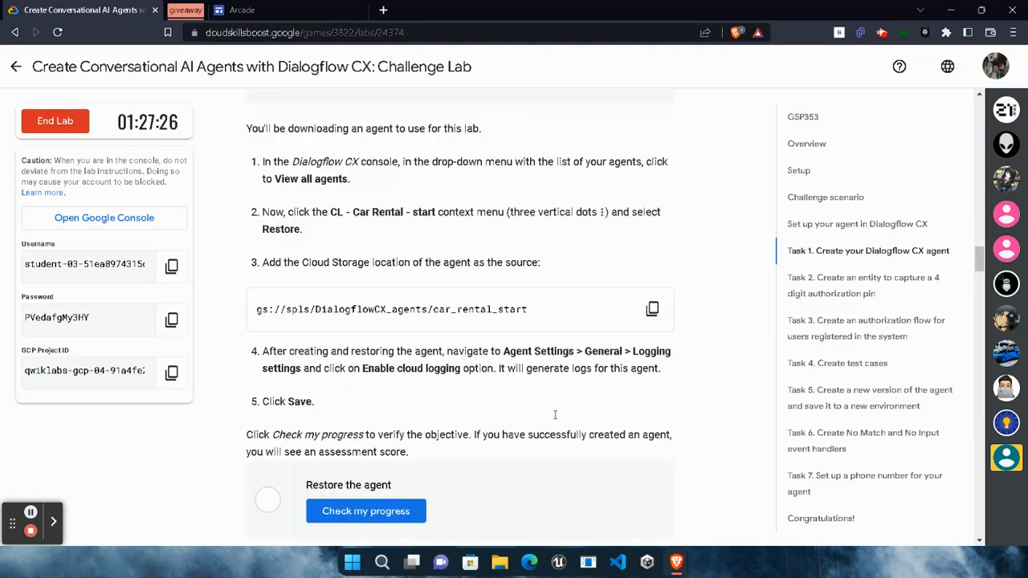
pyautogui.click(652, 310)
pyautogui.moveTo(676, 562)
pyautogui.click(827, 502)
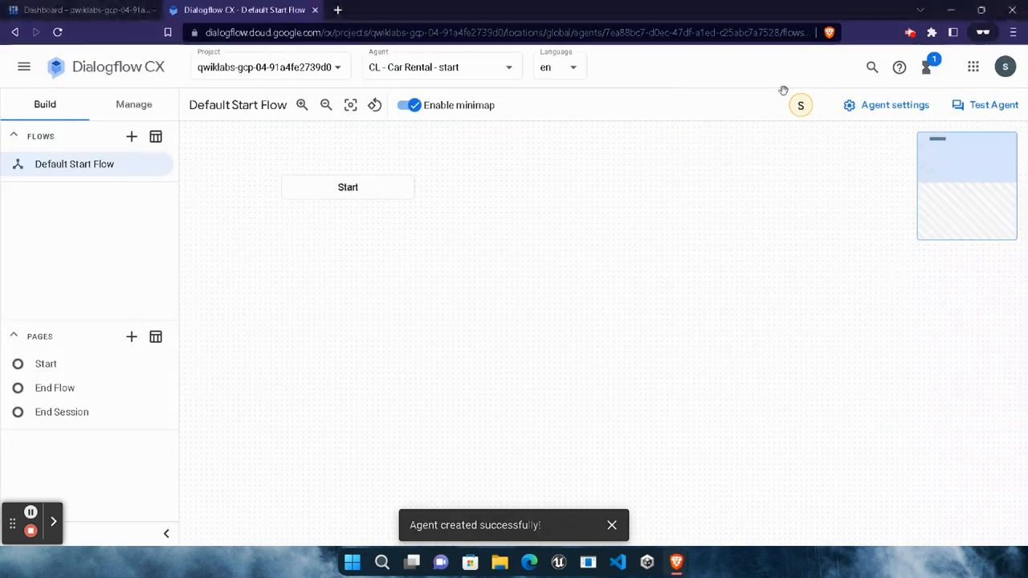
# From the list of all agents, restore CL - Car Rental - start using the copied Cloud Storage URI as the source.
pyautogui.click(414, 70)
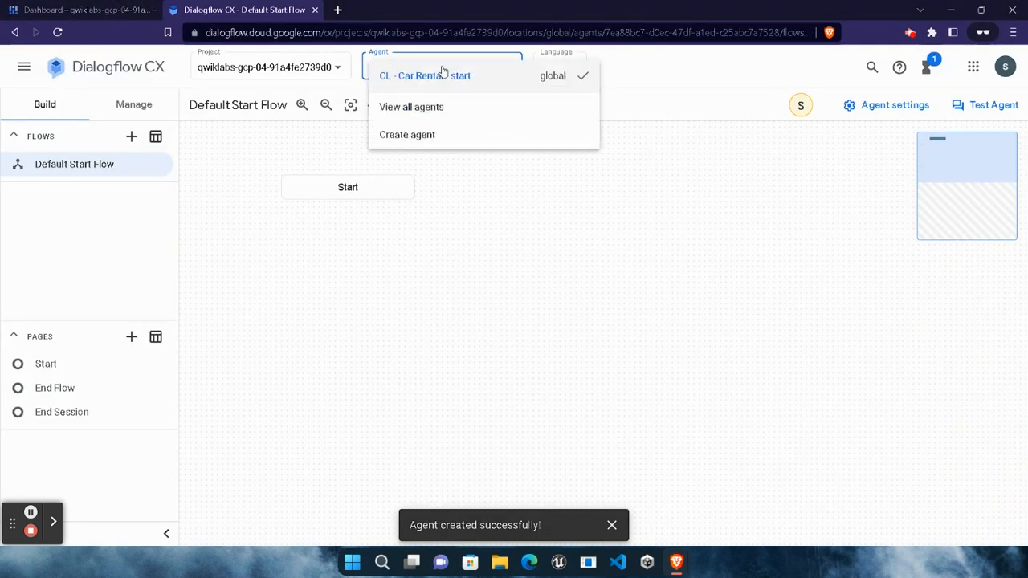
pyautogui.click(441, 108)
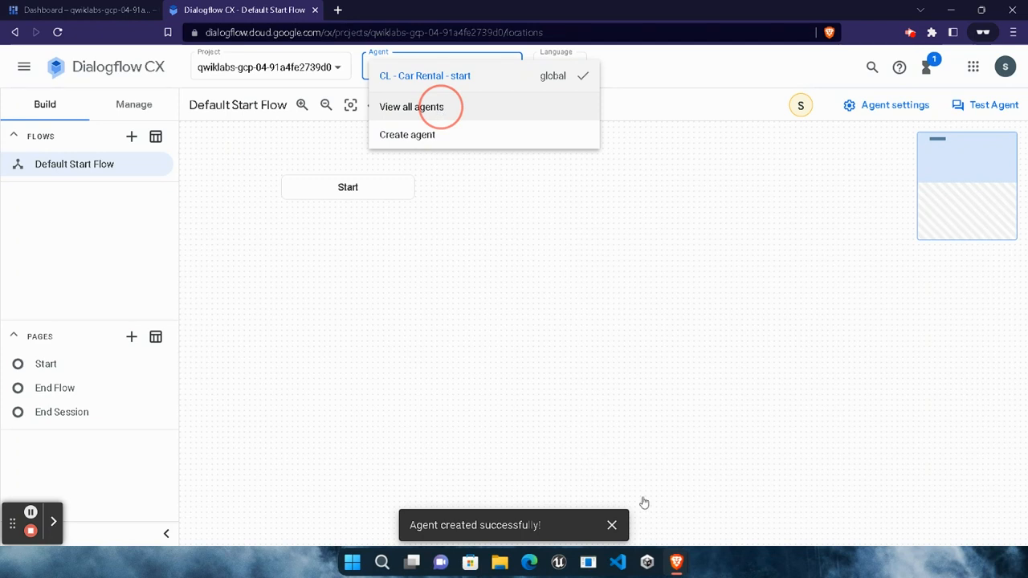
pyautogui.click(611, 526)
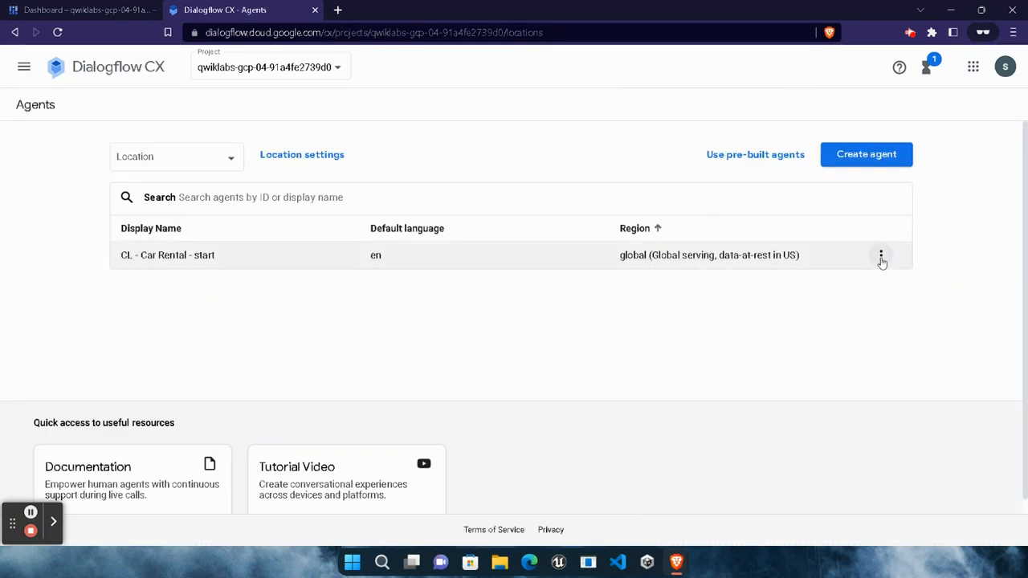
pyautogui.click(881, 257)
pyautogui.click(892, 385)
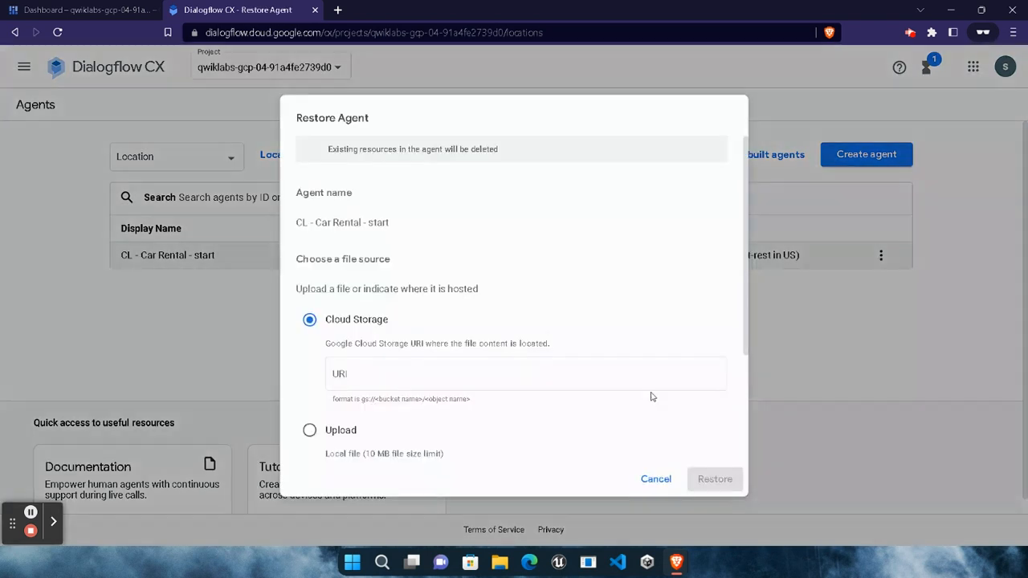
pyautogui.click(372, 373)
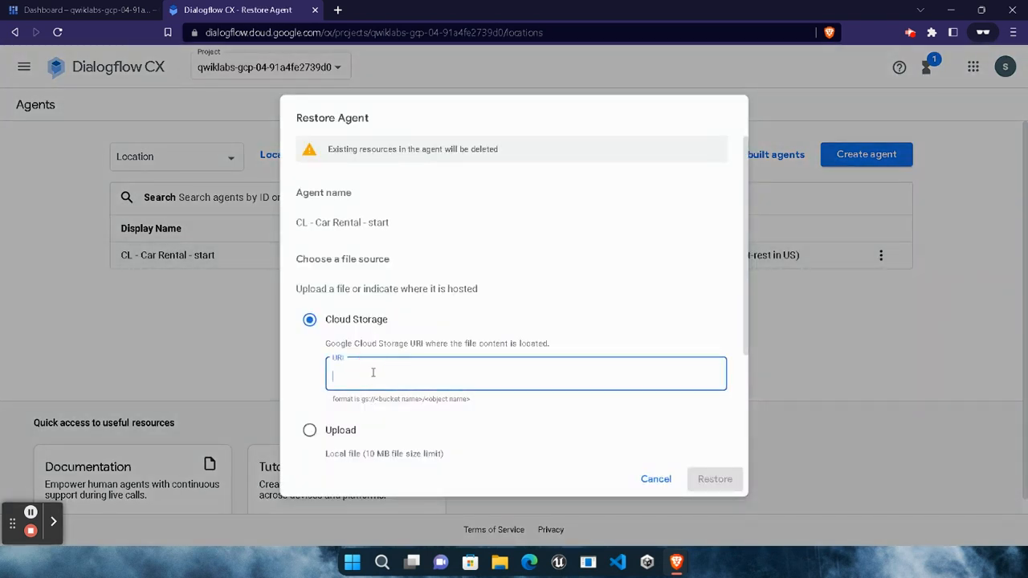
pyautogui.hotkey('ctrl', 'v')
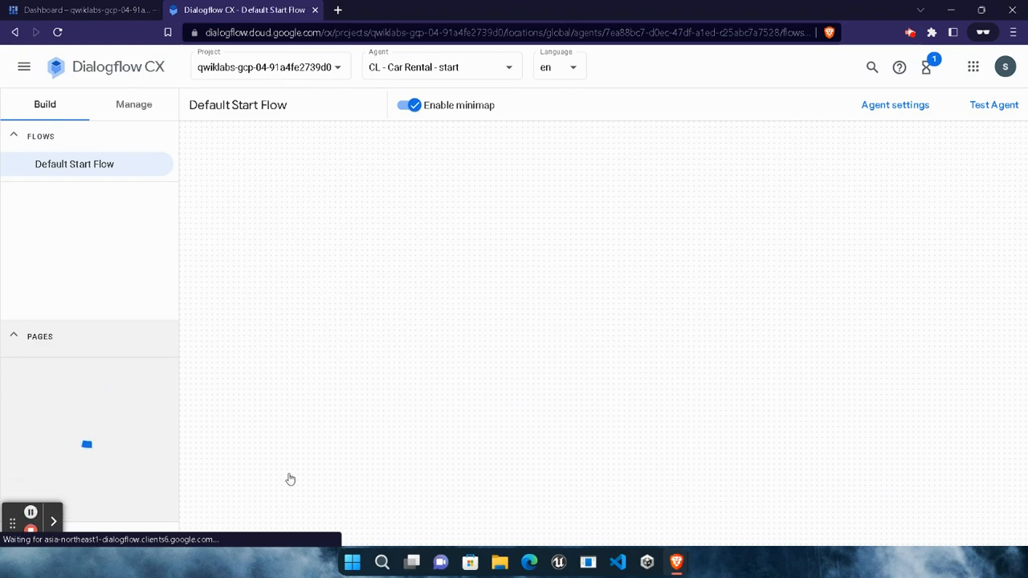
# Return to the lab instructions and check progress on the Restore the agent objective.
pyautogui.moveTo(676, 562)
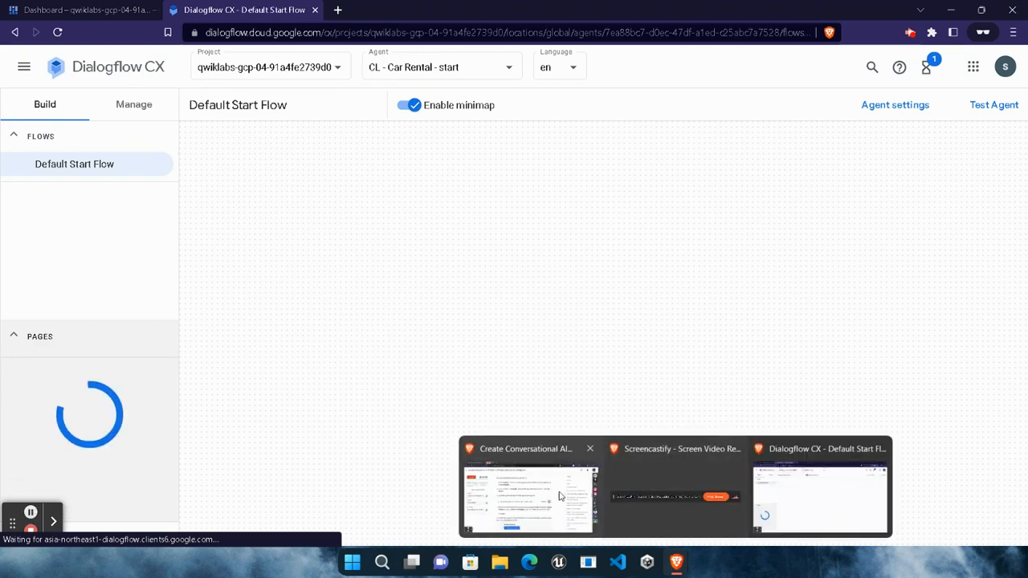
pyautogui.click(528, 491)
pyautogui.click(402, 387)
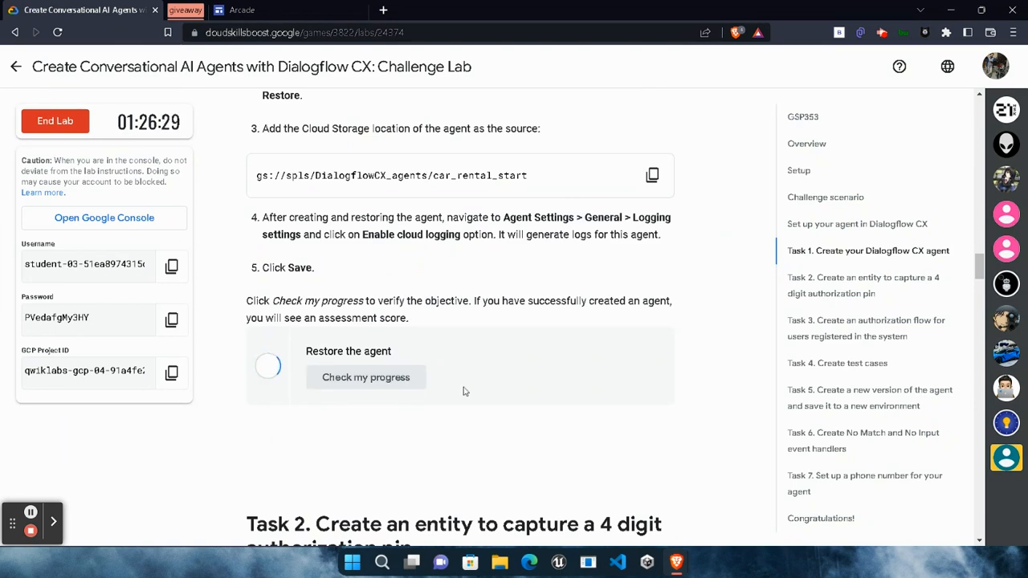
pyautogui.scroll(-1, 536, 399)
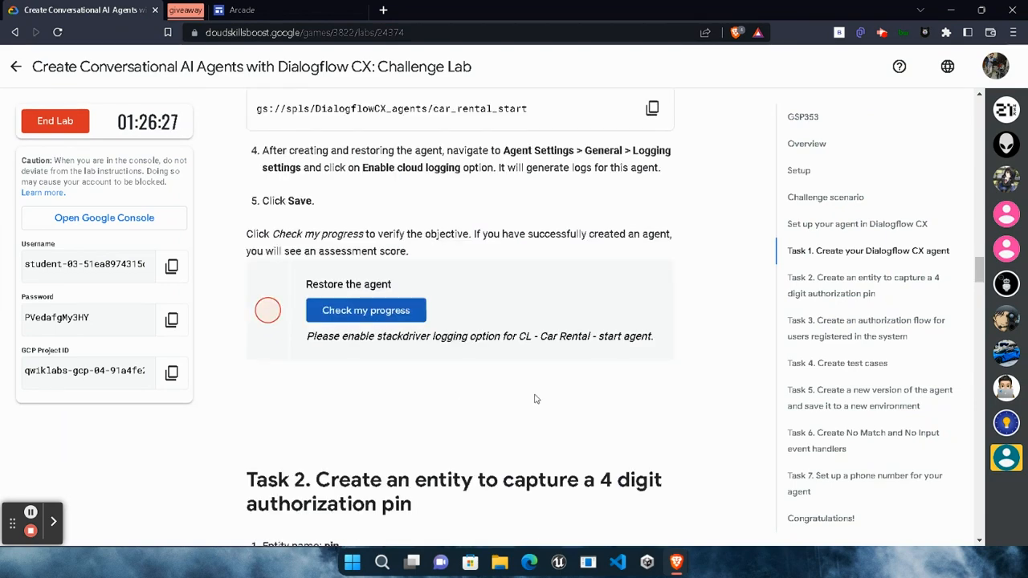
# In the general agent settings of CL - Car Rental - start, enable Cloud Logging and save the settings.
pyautogui.moveTo(679, 562)
pyautogui.click(839, 413)
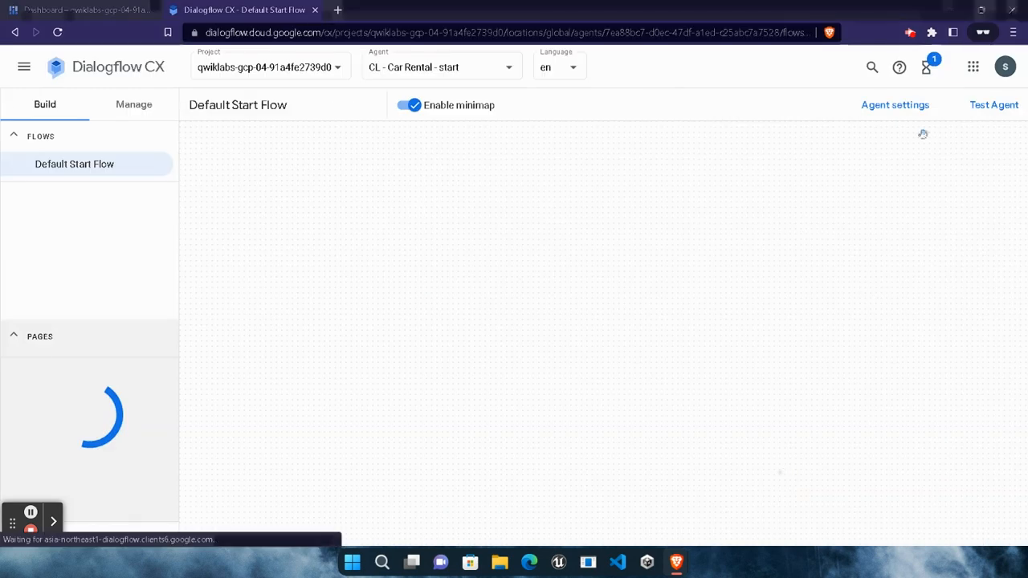
pyautogui.click(897, 110)
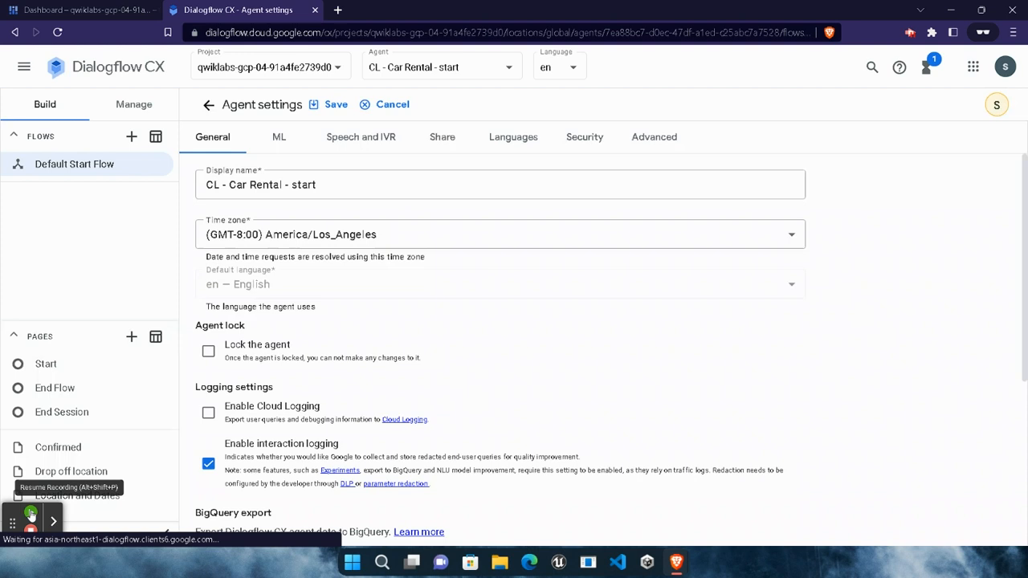
pyautogui.click(31, 512)
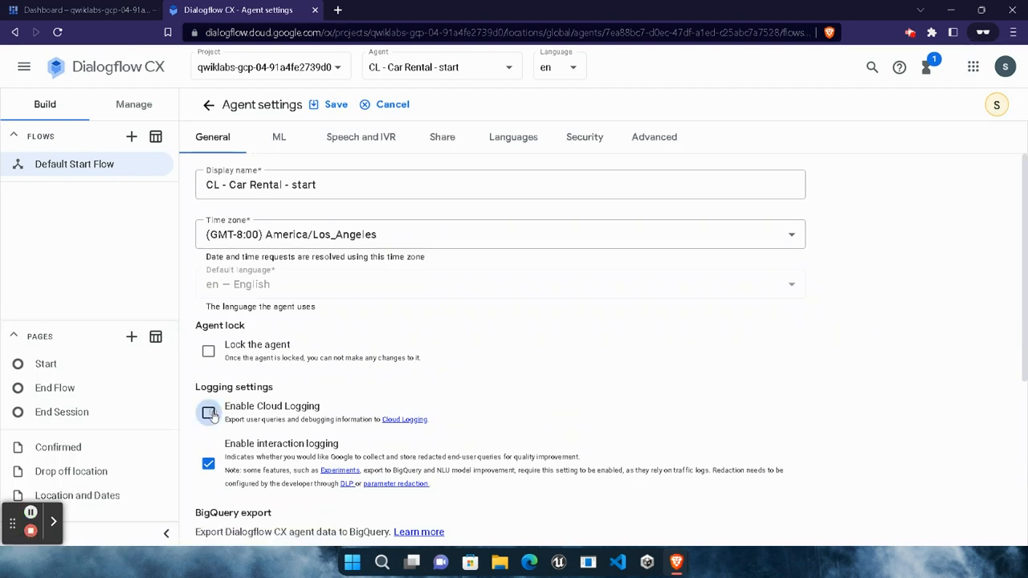
pyautogui.click(326, 107)
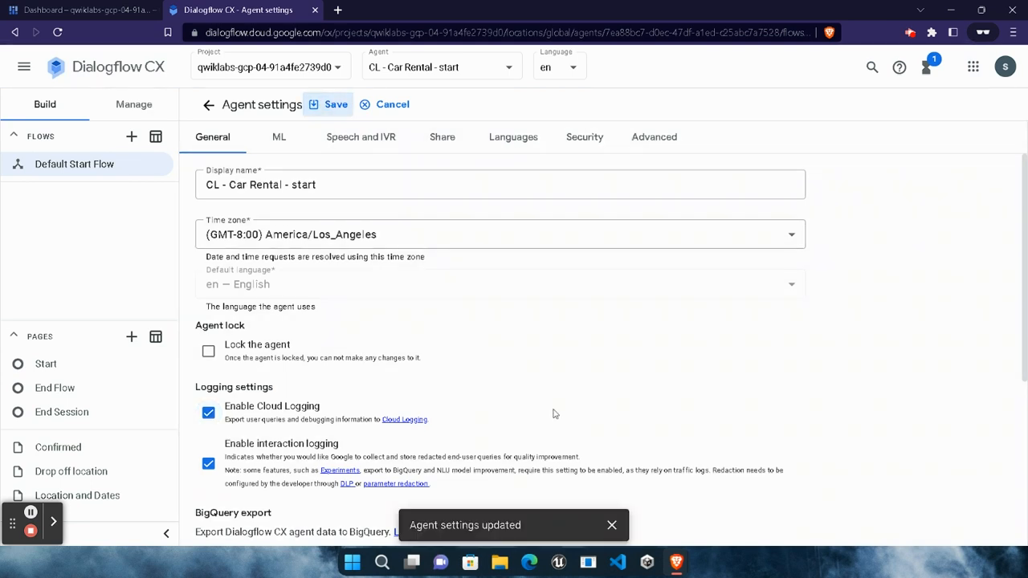
# Recheck progress on the Restore the agent objective in the lab and view the Task 2 entity requirements.
pyautogui.moveTo(676, 562)
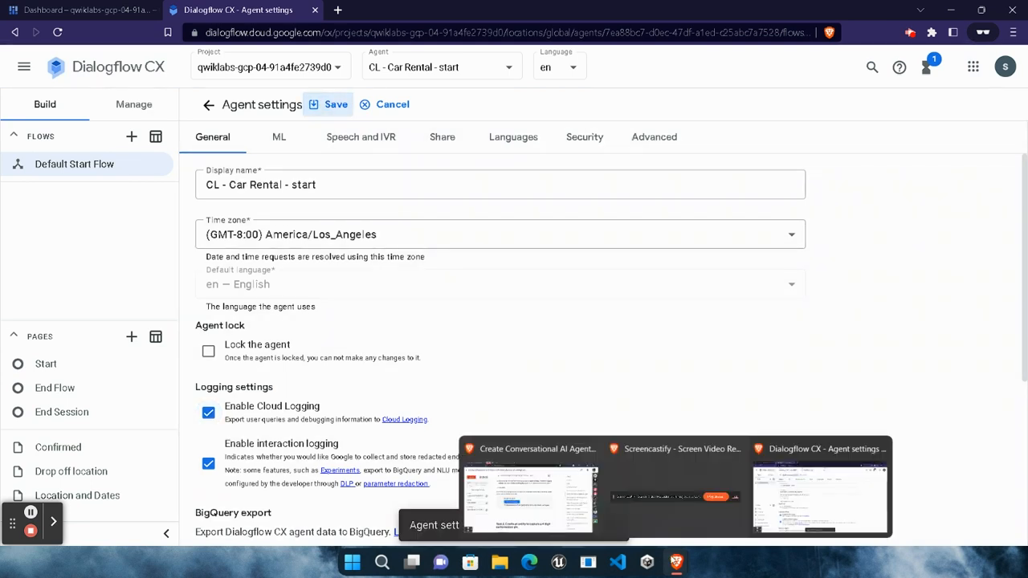
pyautogui.click(549, 511)
pyautogui.click(676, 562)
pyautogui.click(632, 531)
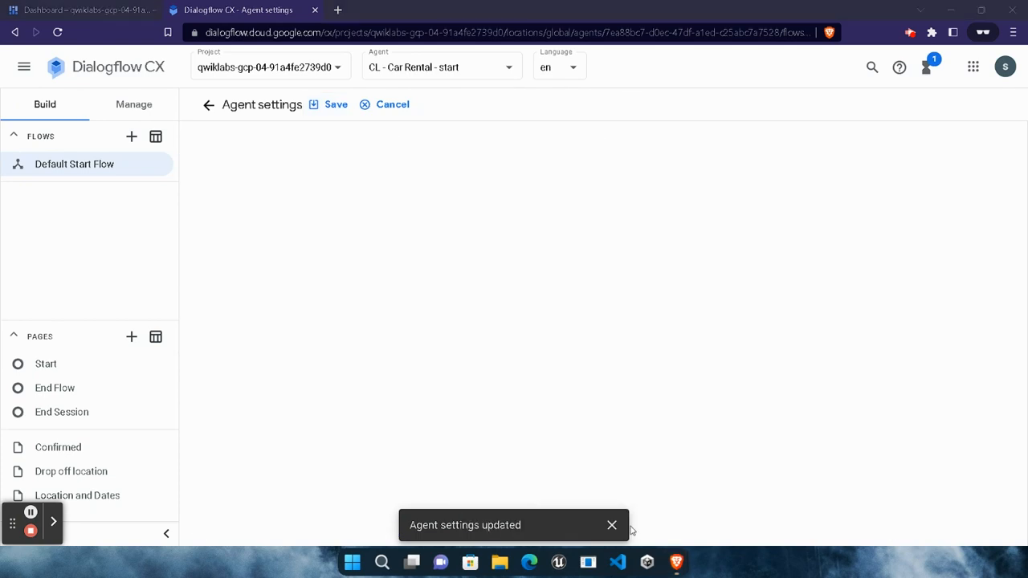
pyautogui.click(392, 318)
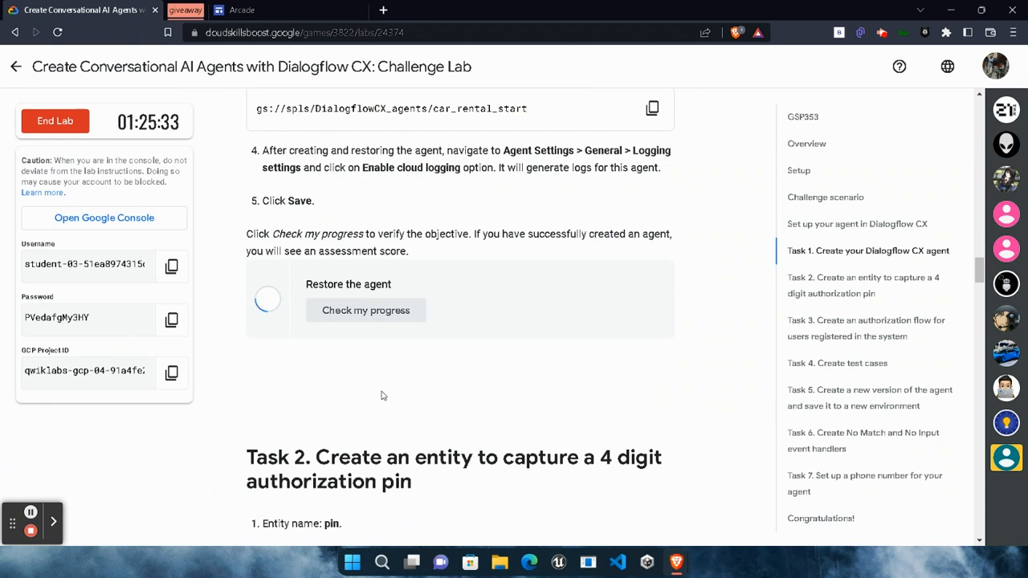
pyautogui.click(398, 310)
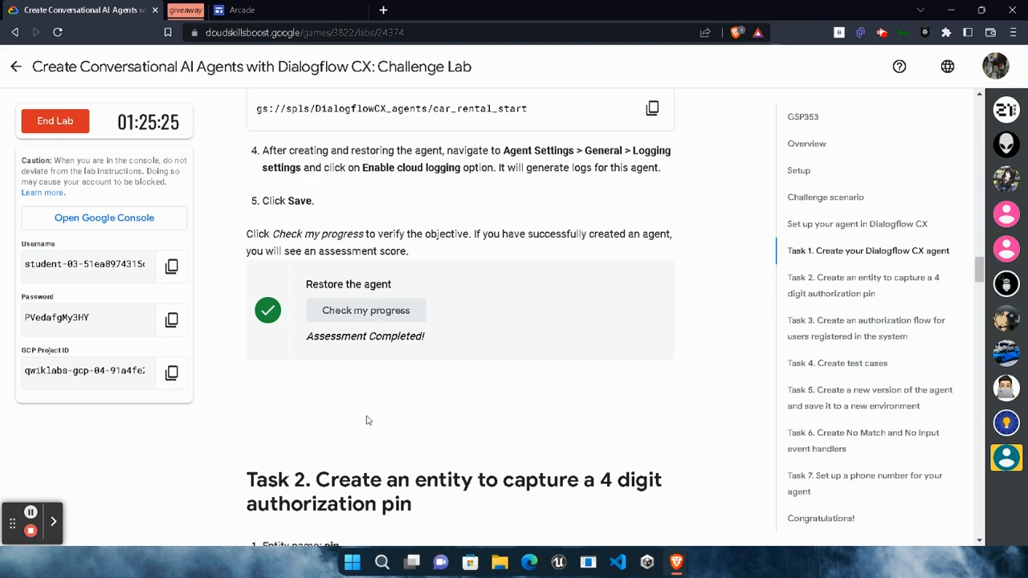
pyautogui.scroll(-3, 367, 420)
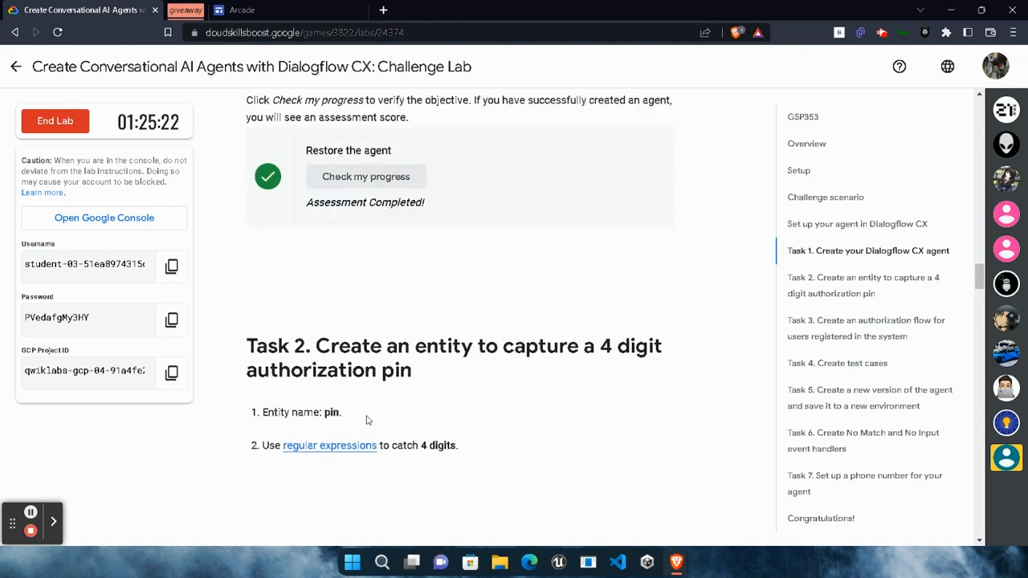
# Back in Dialogflow CX, leave the agent settings and open the Restore dialog for CL - Car Rental - start from the agents list.
pyautogui.moveTo(688, 565)
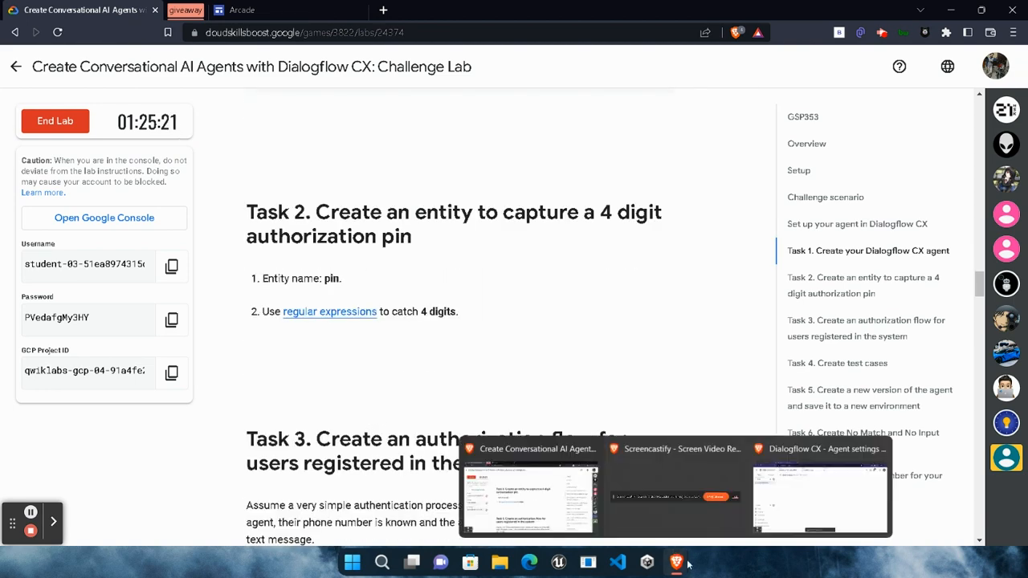
pyautogui.click(777, 520)
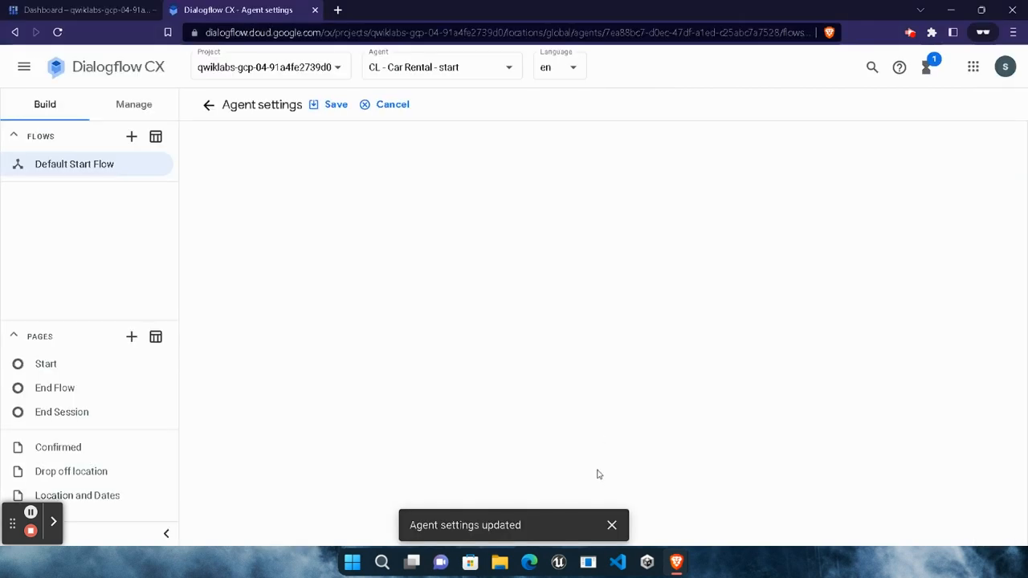
pyautogui.click(611, 526)
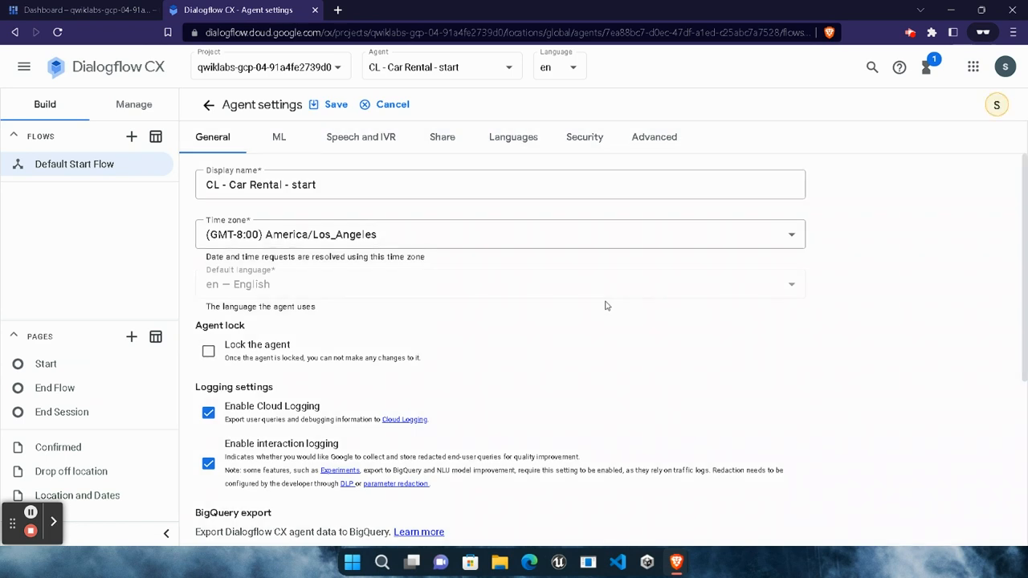
pyautogui.click(208, 104)
pyautogui.click(438, 69)
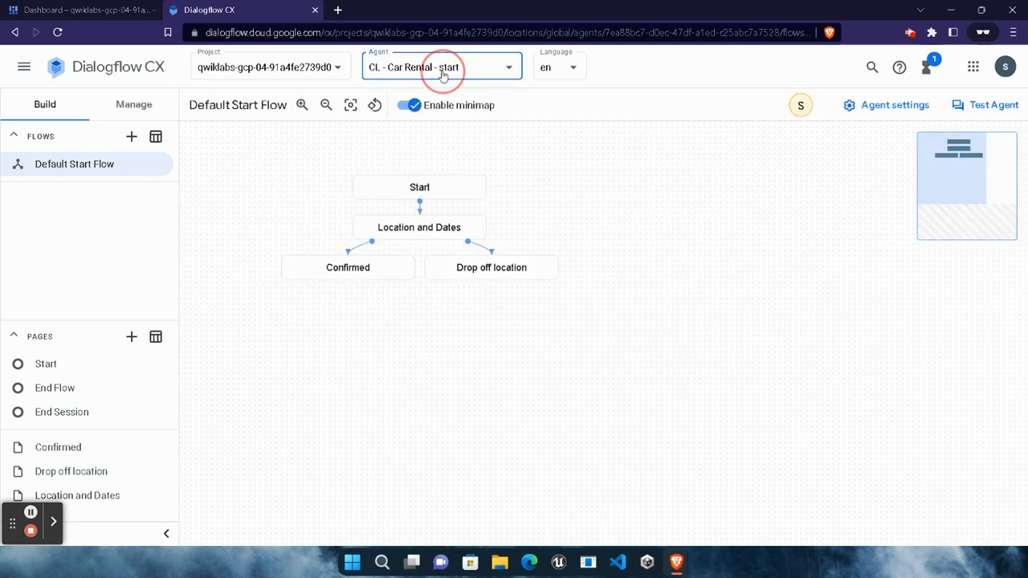
pyautogui.click(451, 112)
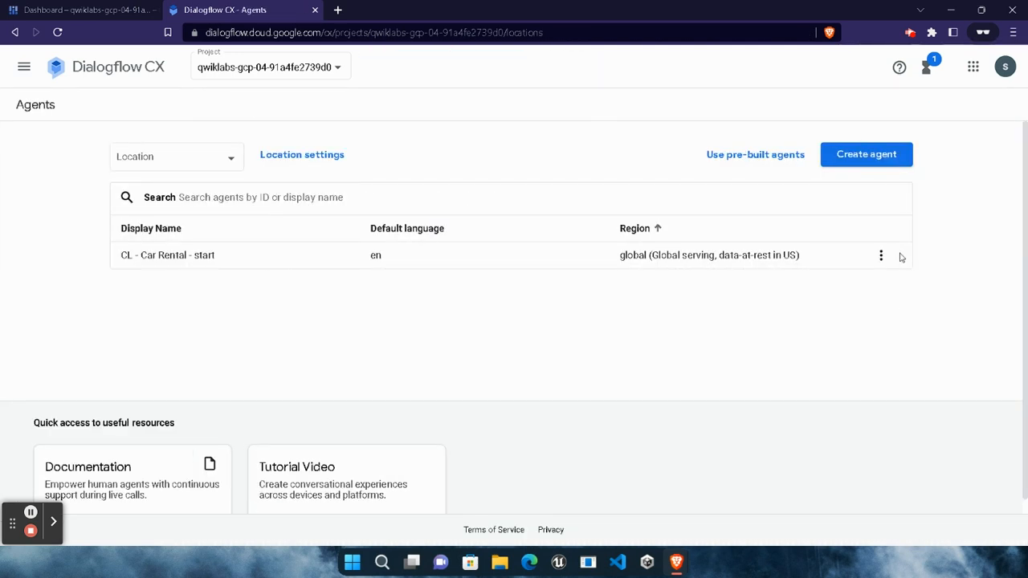
pyautogui.click(881, 255)
pyautogui.click(897, 384)
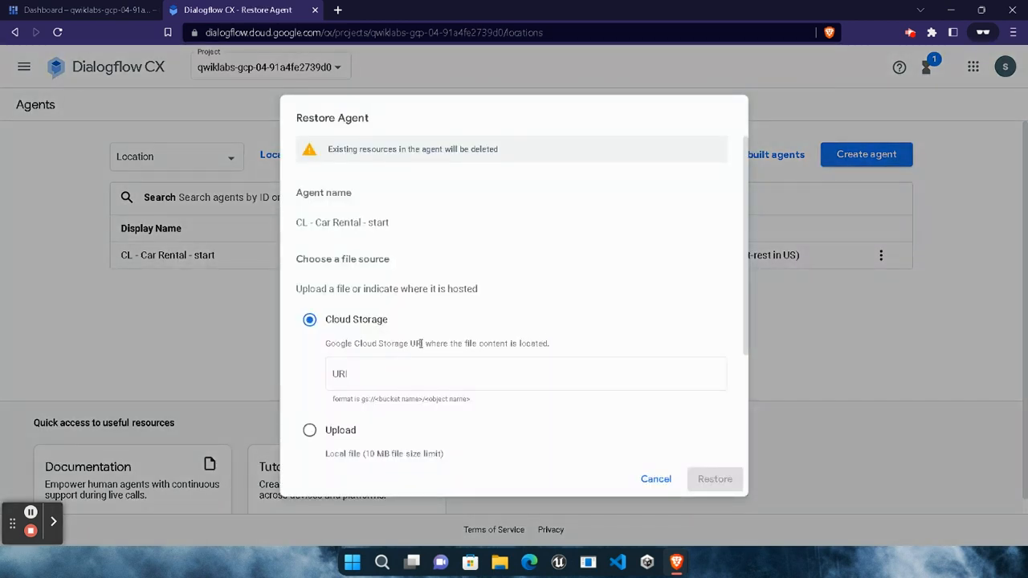
# Restore the agent from the uploaded local file exported_agent_CL - Car Rental - start.blob in Downloads.
pyautogui.scroll(-2, 420, 344)
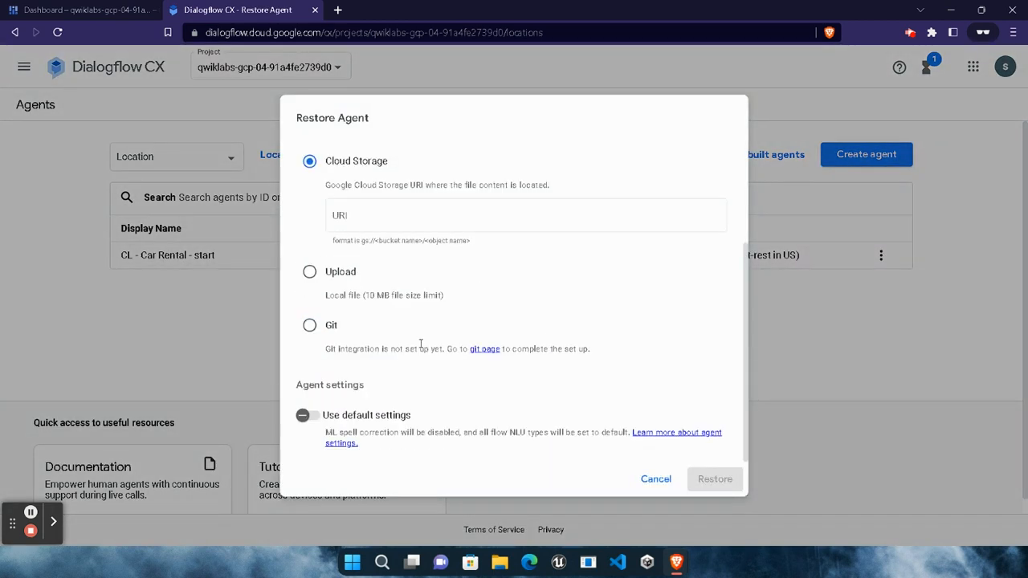
pyautogui.click(310, 272)
pyautogui.click(536, 302)
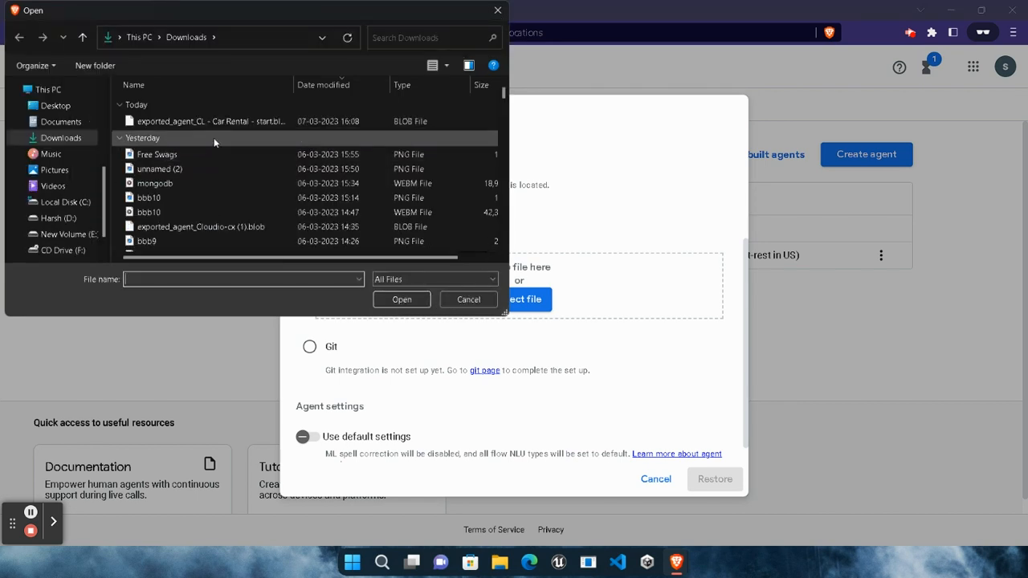
pyautogui.doubleClick(216, 122)
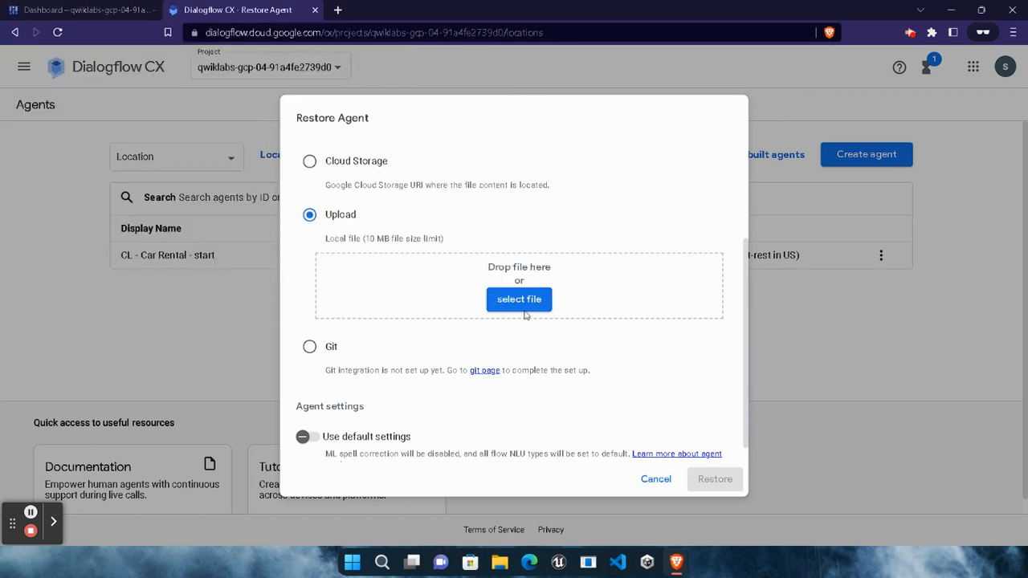
pyautogui.click(715, 478)
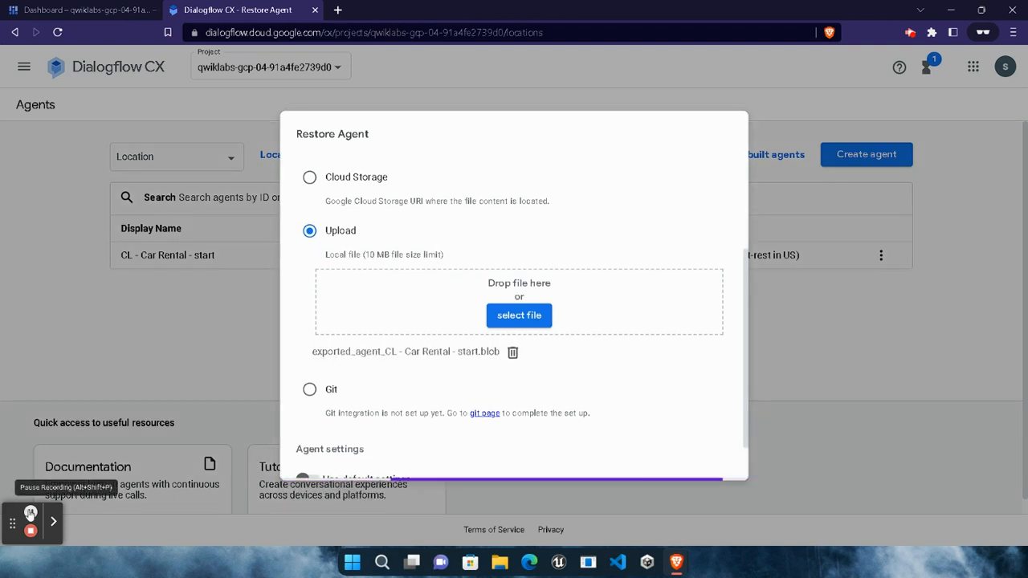
pyautogui.click(31, 511)
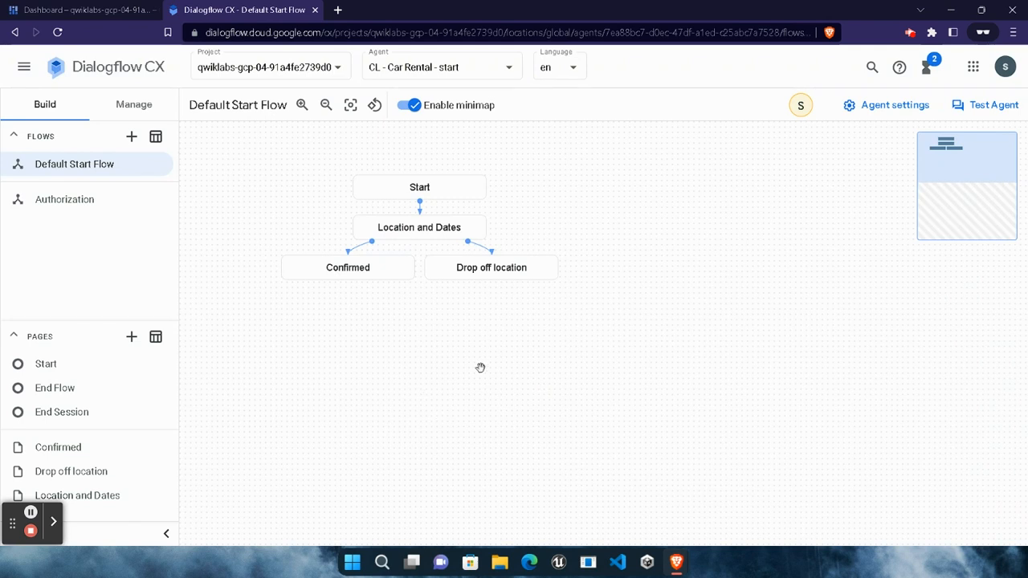
# Open the agent simulator and send it the Task 4 phrase "I want to book a car in LA on Monday" copied from the lab.
pyautogui.click(983, 110)
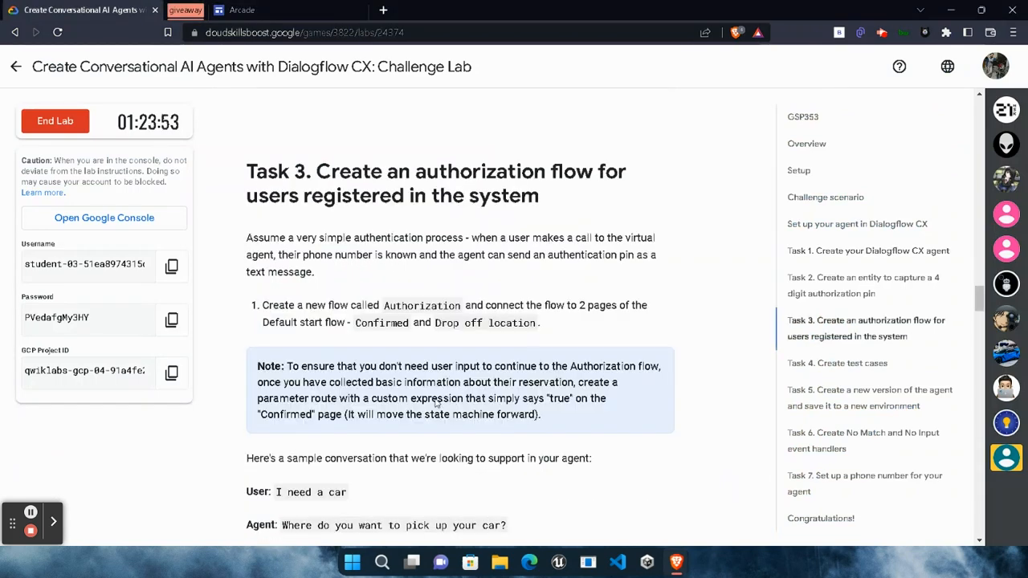
pyautogui.scroll(-5, 438, 401)
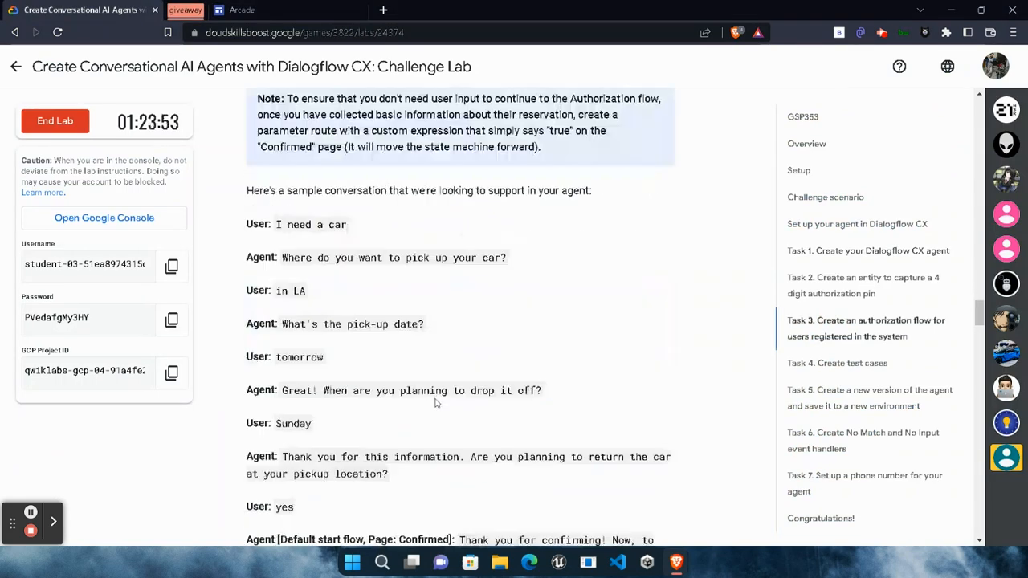
pyautogui.scroll(-3, 437, 401)
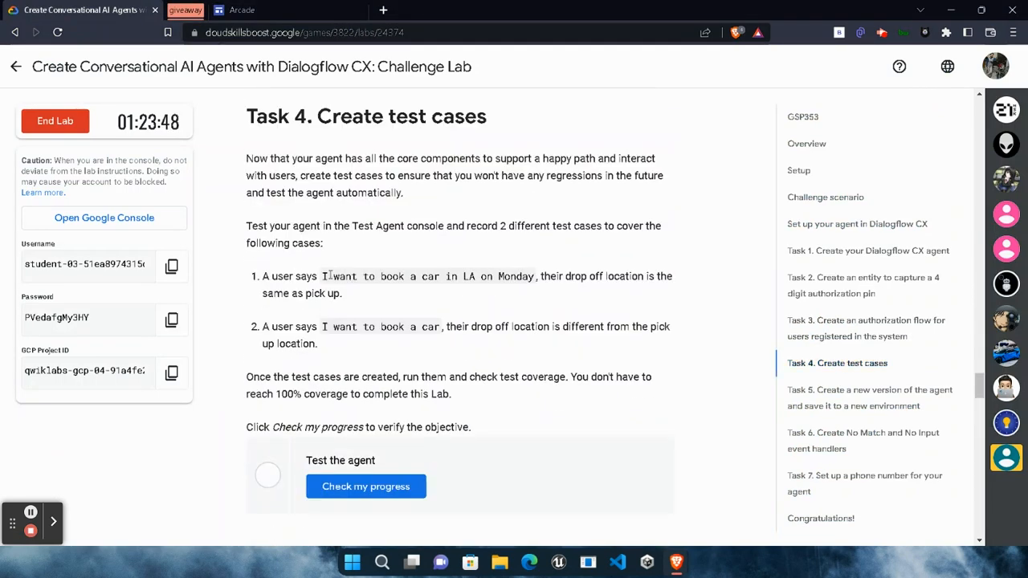
pyautogui.moveTo(324, 280); pyautogui.dragTo(536, 286)
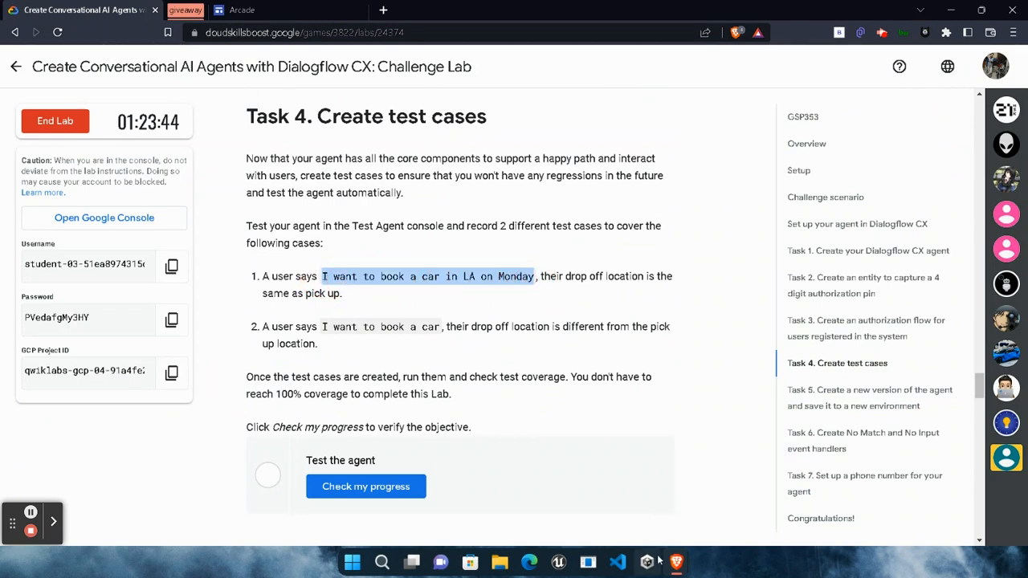
pyautogui.moveTo(676, 562)
pyautogui.click(782, 502)
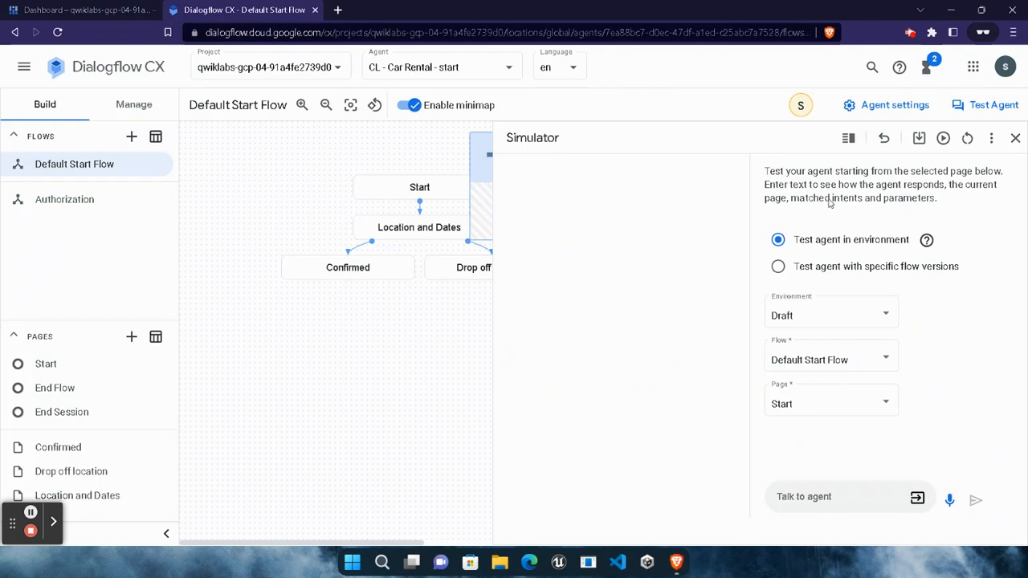
pyautogui.click(822, 498)
pyautogui.hotkey('ctrl', 'v')
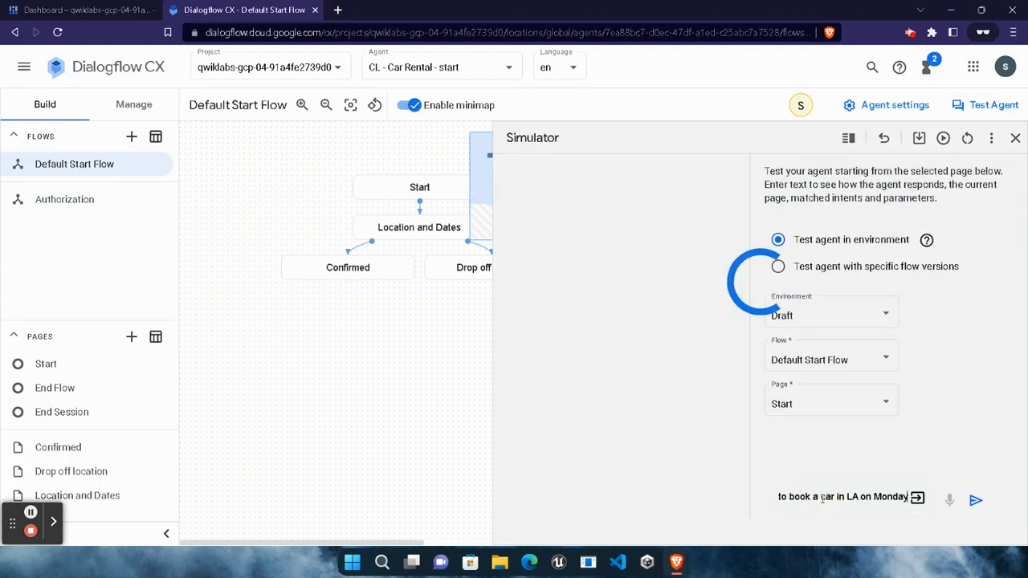
# Copy the second Task 4 phrase "I want to book a car" from the lab and send it to the agent in the simulator.
pyautogui.moveTo(678, 565)
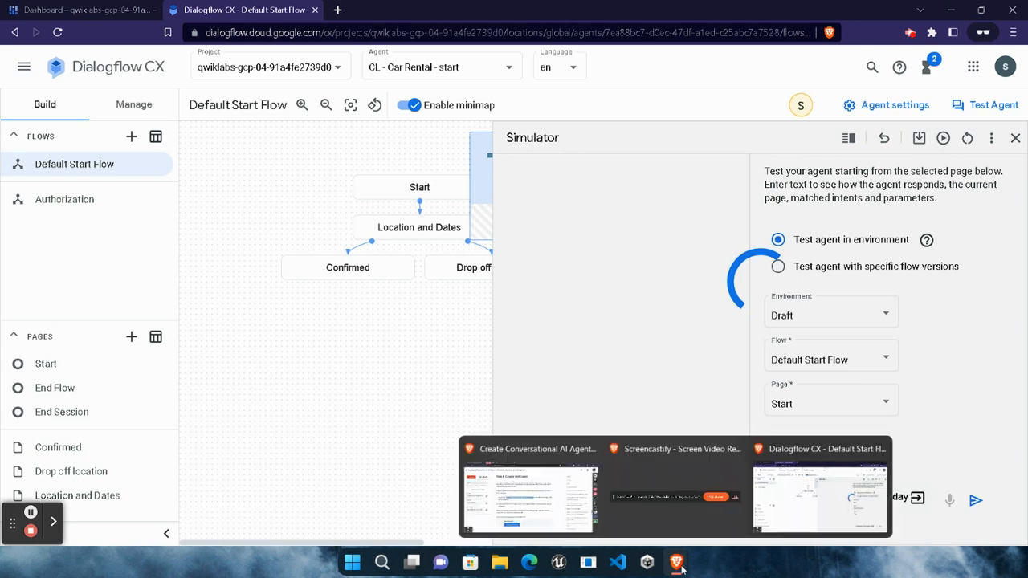
pyautogui.click(529, 491)
pyautogui.moveTo(324, 327); pyautogui.dragTo(441, 327)
pyautogui.hotkey('ctrl', 'c')
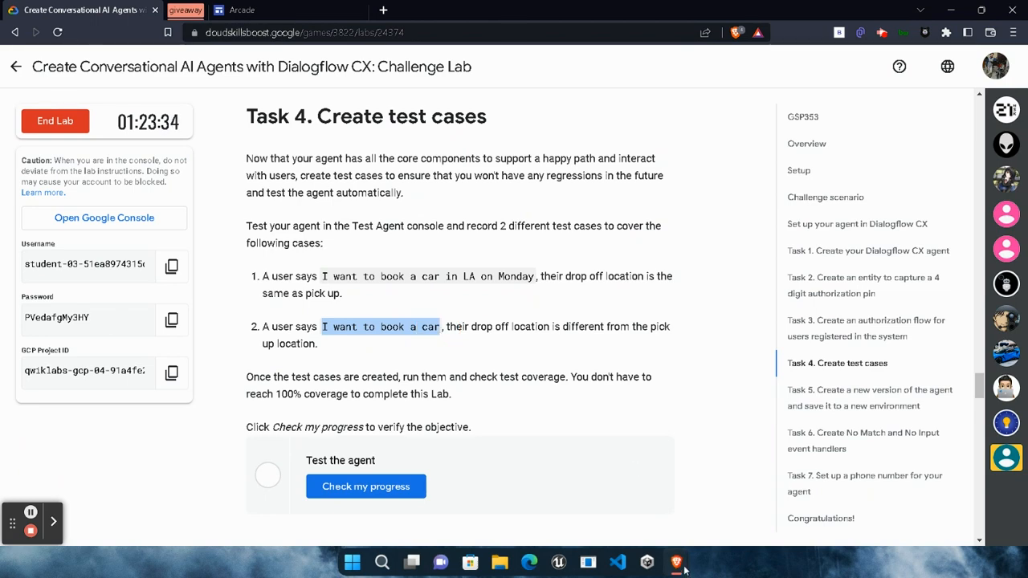
pyautogui.moveTo(679, 565)
pyautogui.click(867, 446)
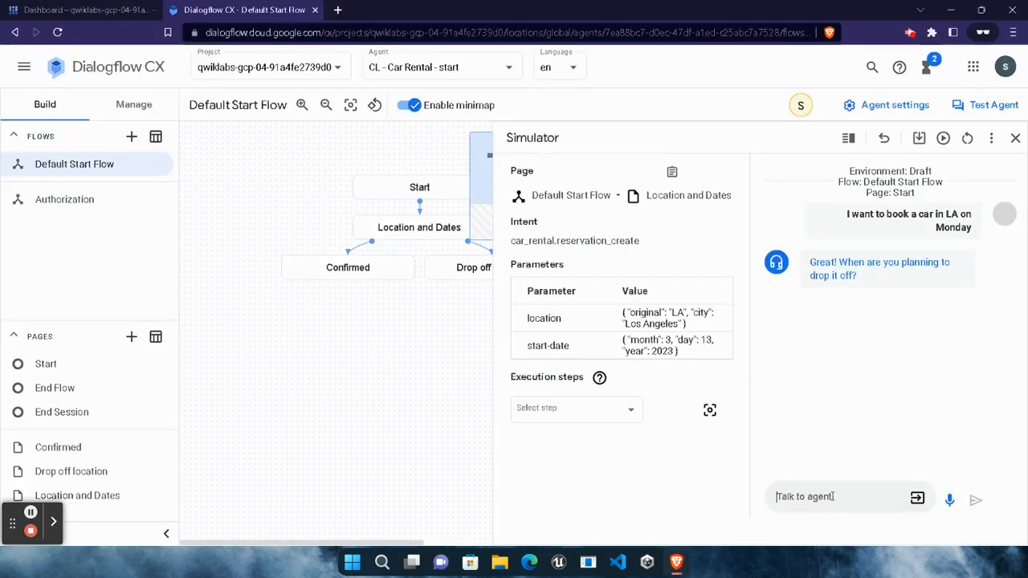
pyautogui.hotkey('ctrl', 'v')
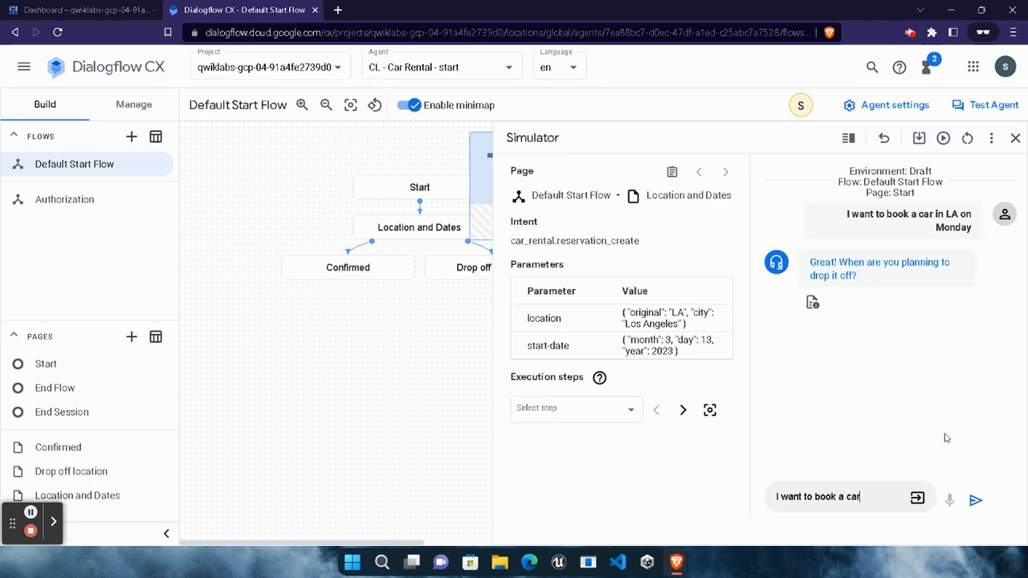
pyautogui.press('Return')
# Return to the lab page and check progress on the Test the agent objective.
pyautogui.moveTo(676, 562)
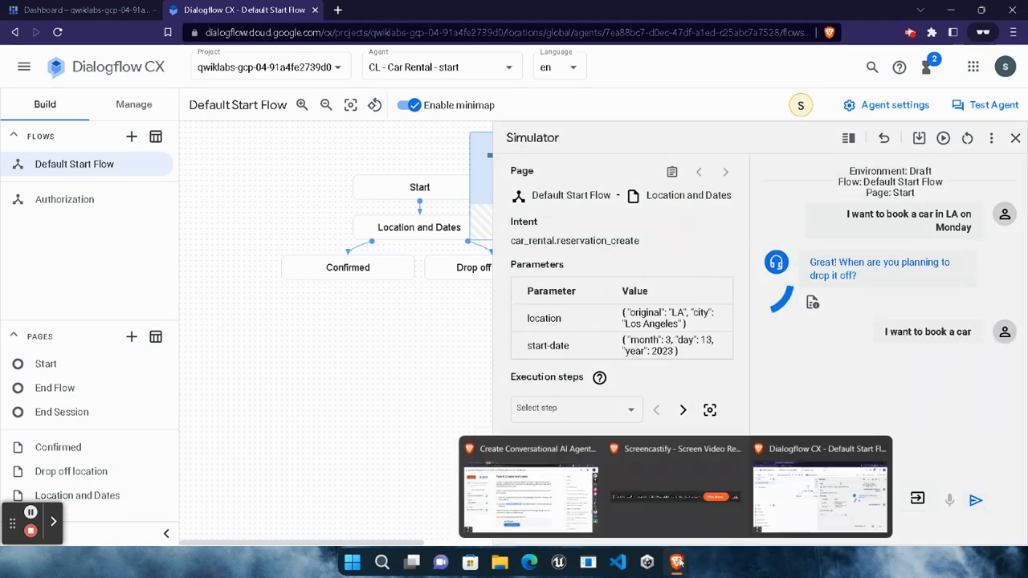
pyautogui.click(584, 510)
pyautogui.click(397, 486)
pyautogui.scroll(-3, 503, 438)
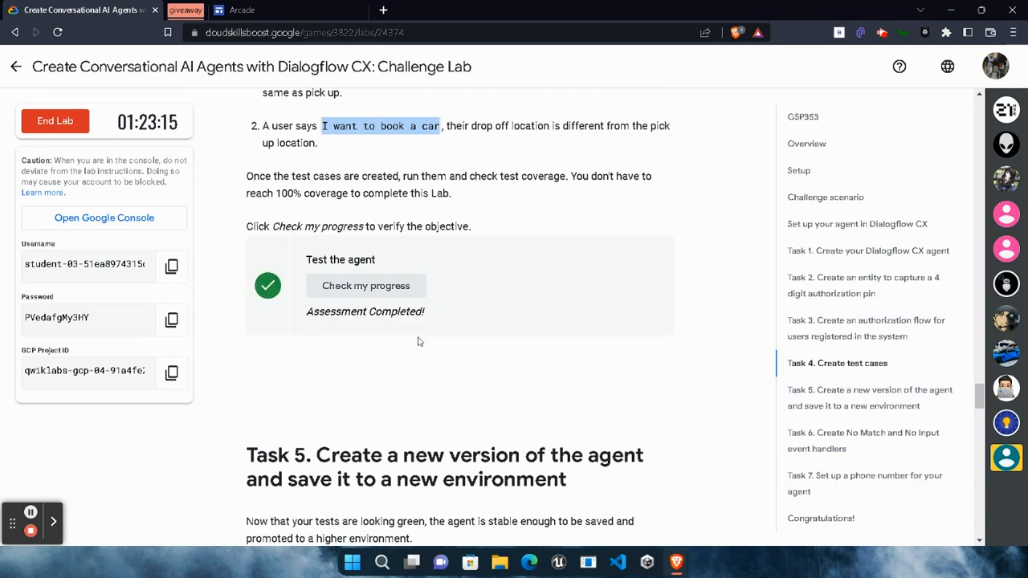
# Copy the version name "Happy path only" from Task 5 and go to the agent's flow versions in Dialogflow CX.
pyautogui.scroll(-3, 403, 400)
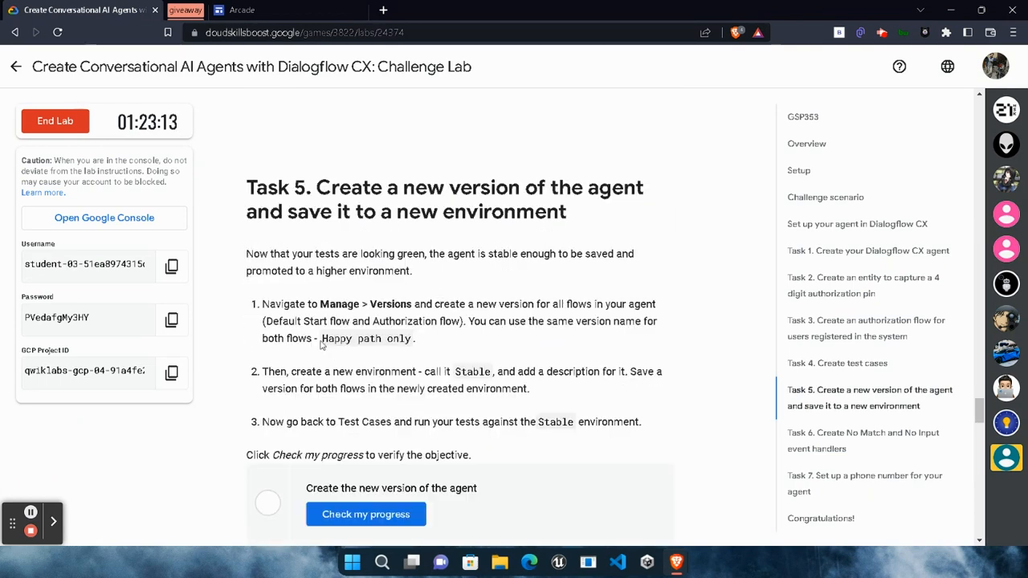
pyautogui.moveTo(322, 338); pyautogui.dragTo(412, 344)
pyautogui.hotkey('ctrl', 'c')
pyautogui.moveTo(676, 562)
pyautogui.click(823, 490)
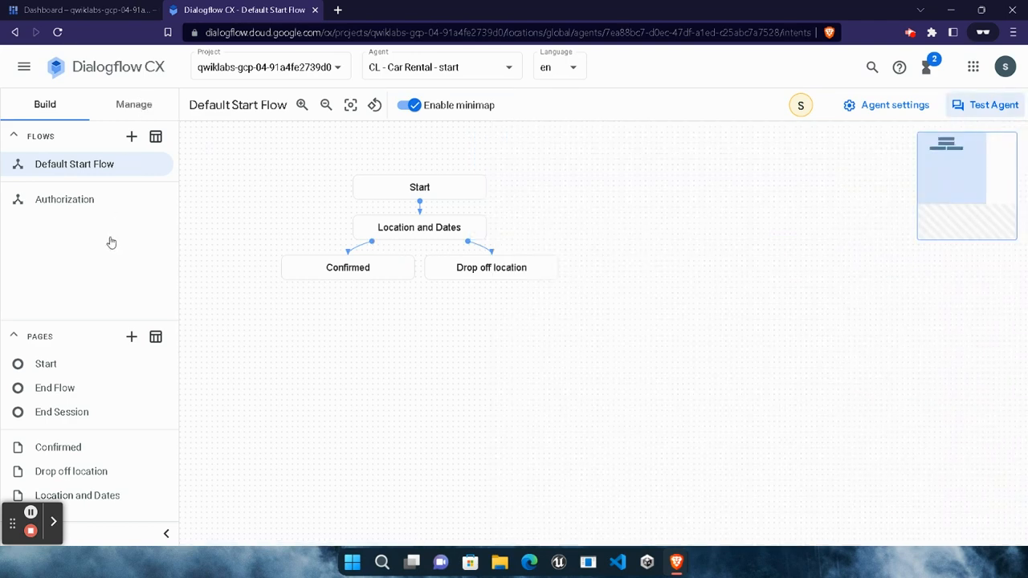
pyautogui.scroll(-2, 74, 420)
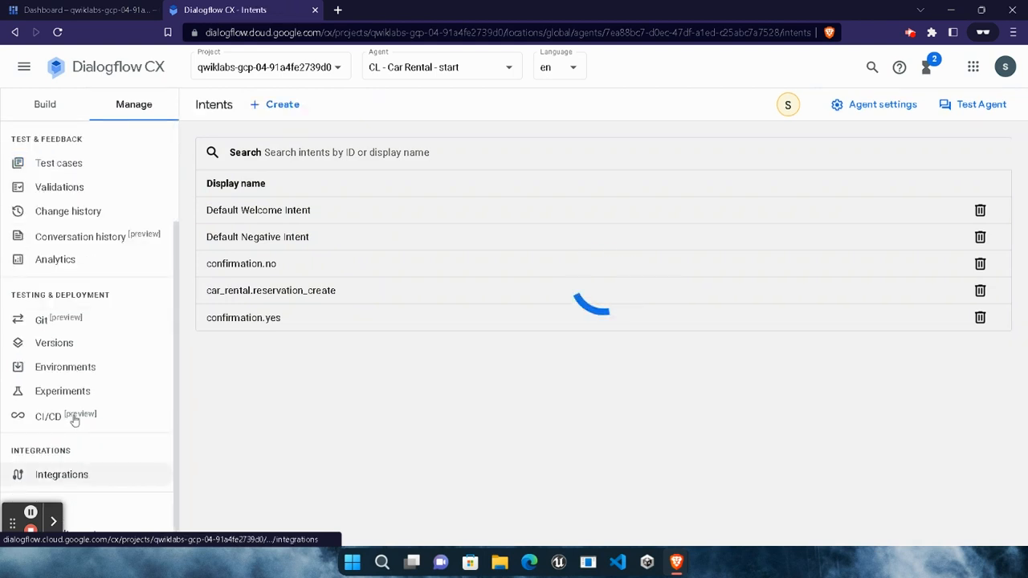
pyautogui.click(71, 342)
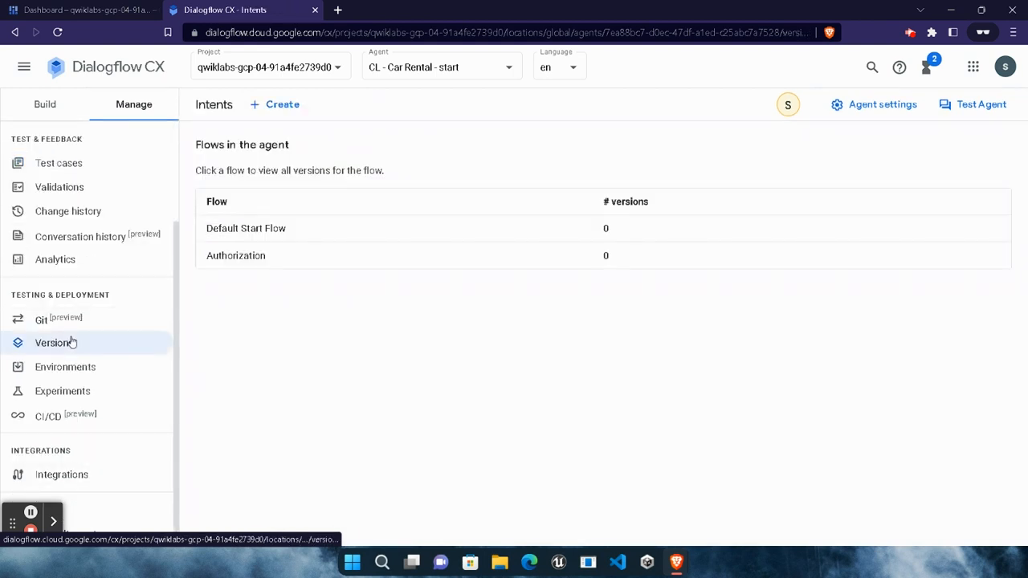
# Create and save a Default Start Flow version named "Happy path only" with the description "Like the video".
pyautogui.click(241, 227)
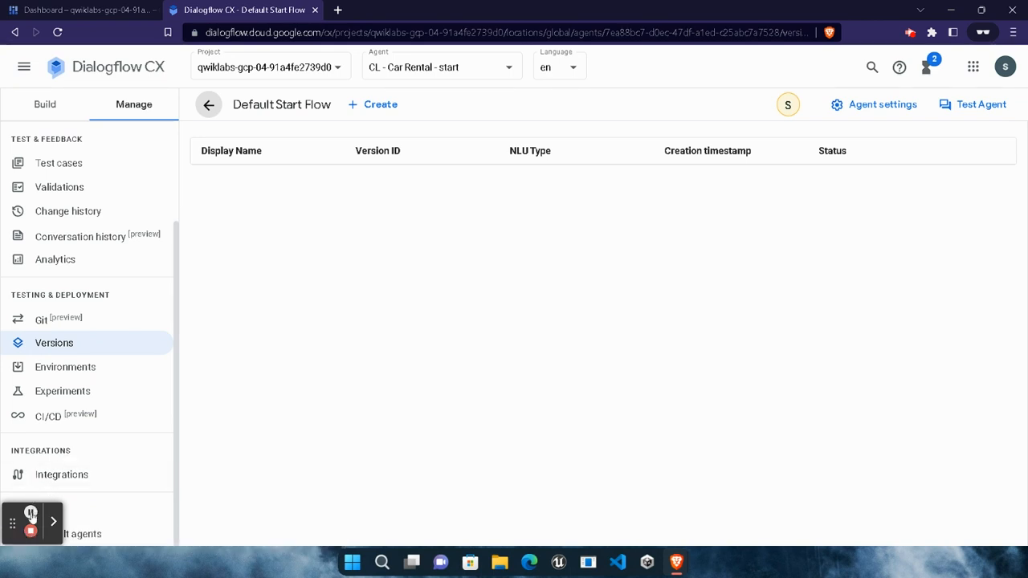
pyautogui.click(380, 111)
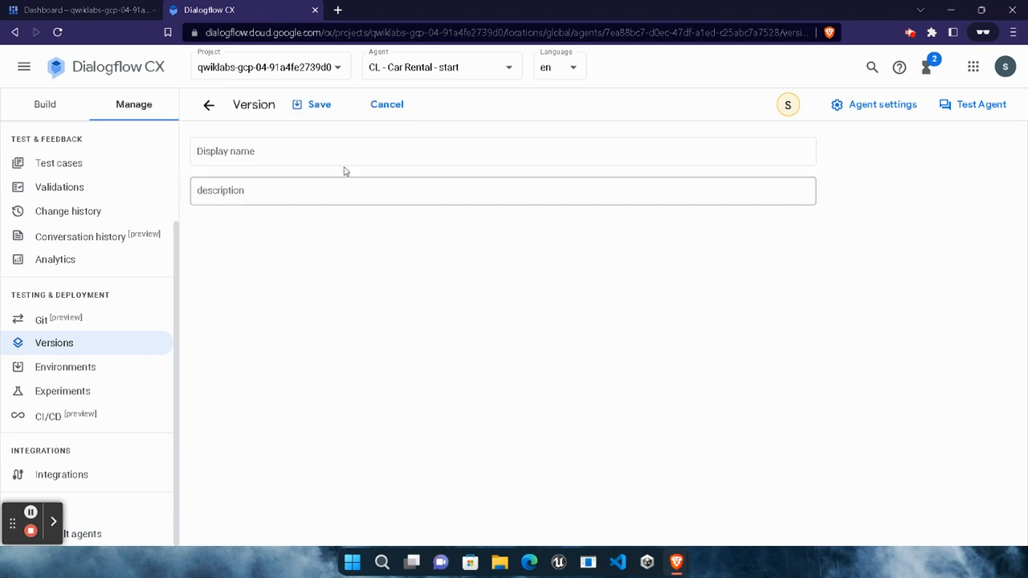
pyautogui.click(371, 150)
pyautogui.hotkey('ctrl', 'v')
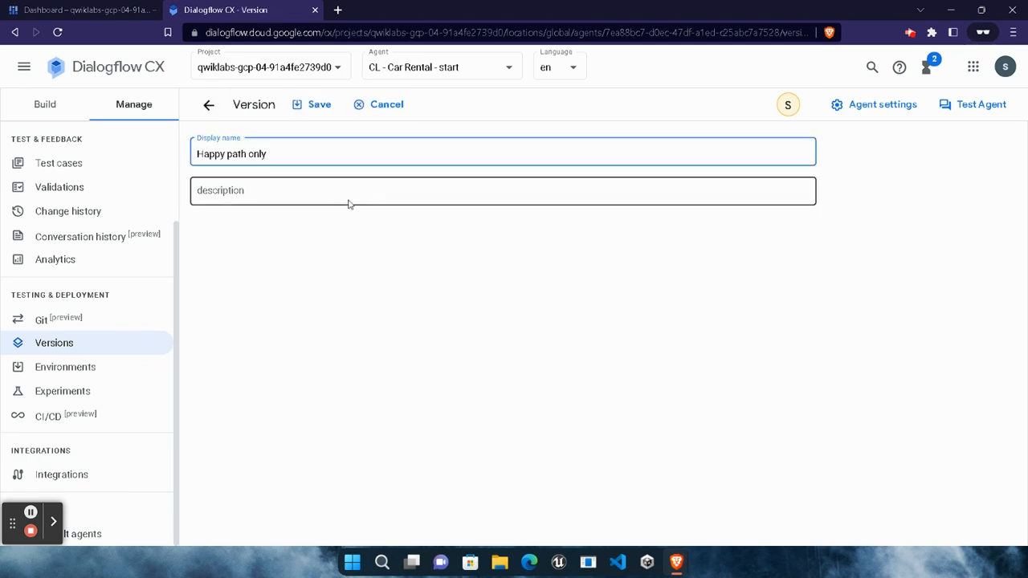
pyautogui.click(365, 196)
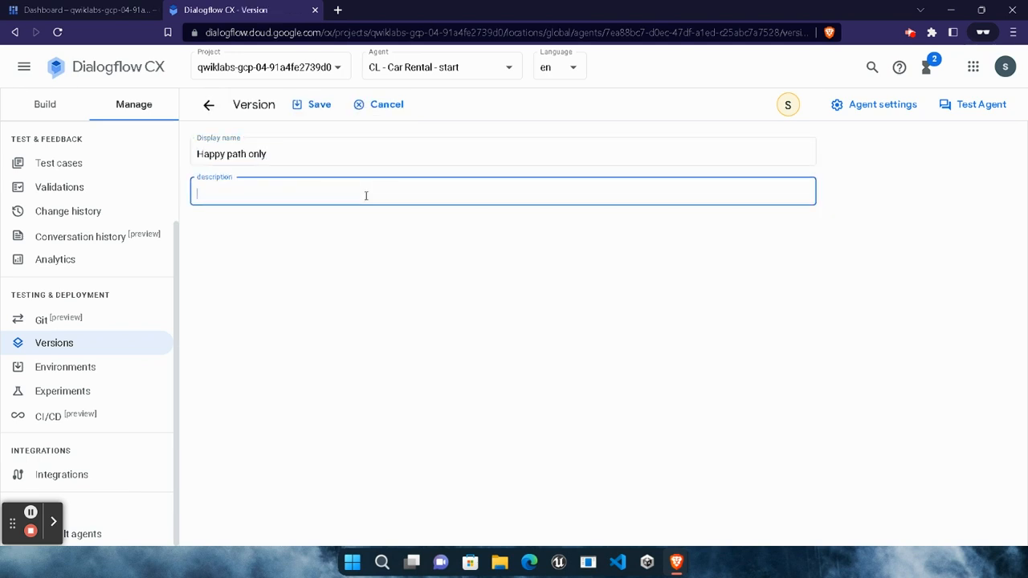
pyautogui.write('Like the video')
pyautogui.click(330, 107)
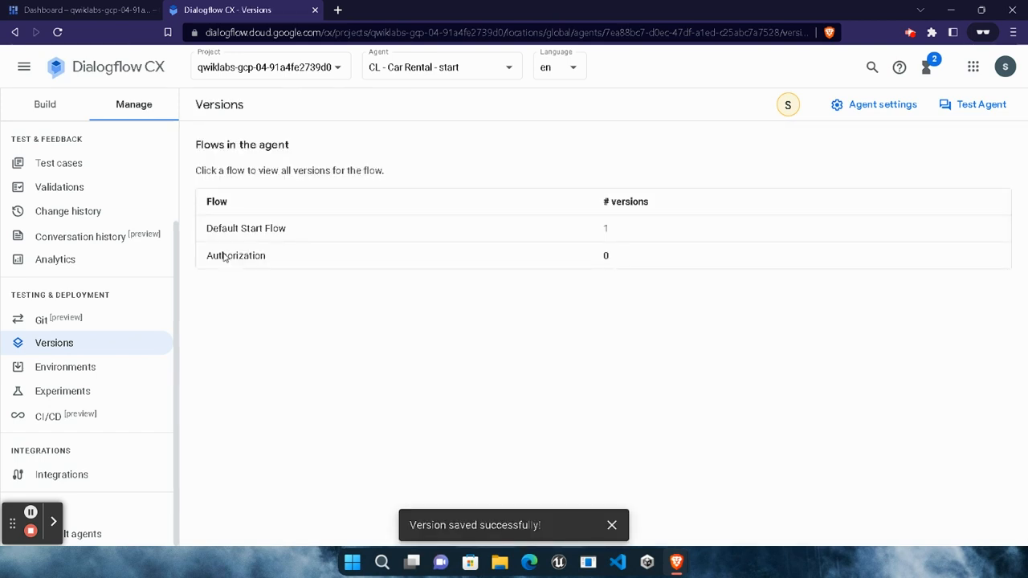
# Create and save an Authorization flow version named "Happy path only" with the description "Subscribe", and view that flow's versions.
pyautogui.click(250, 256)
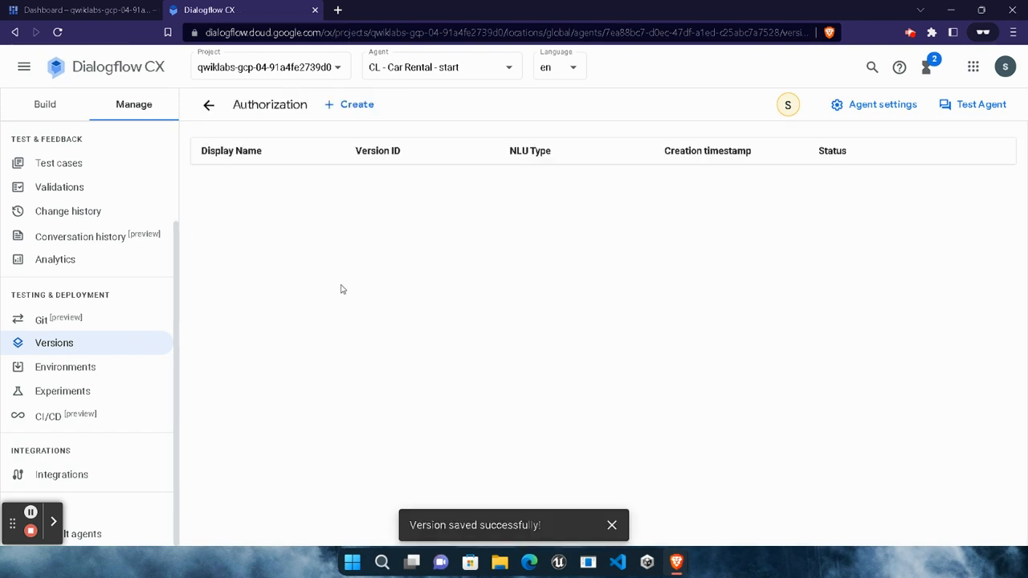
pyautogui.click(347, 105)
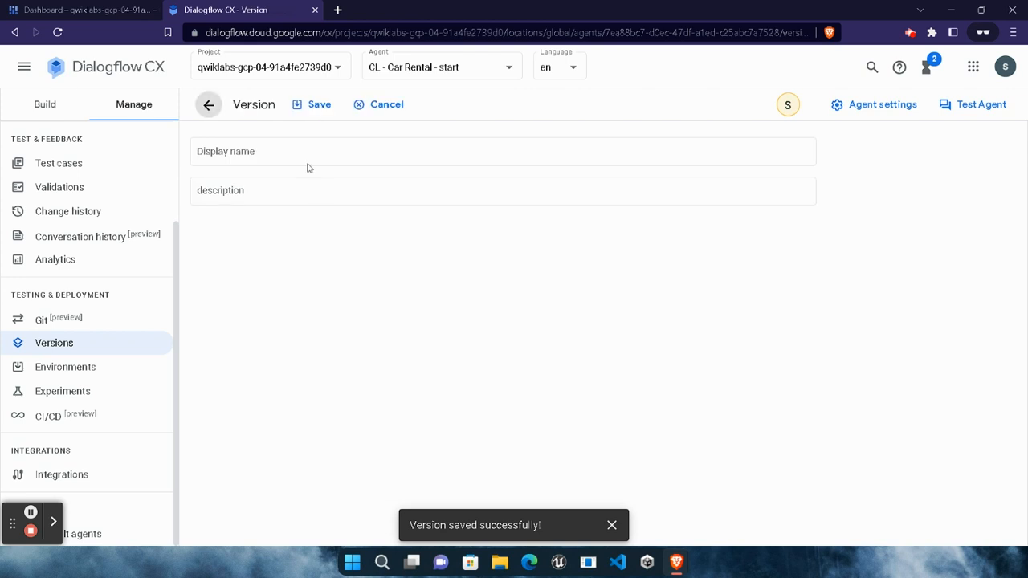
pyautogui.click(342, 151)
pyautogui.hotkey('ctrl', 'v')
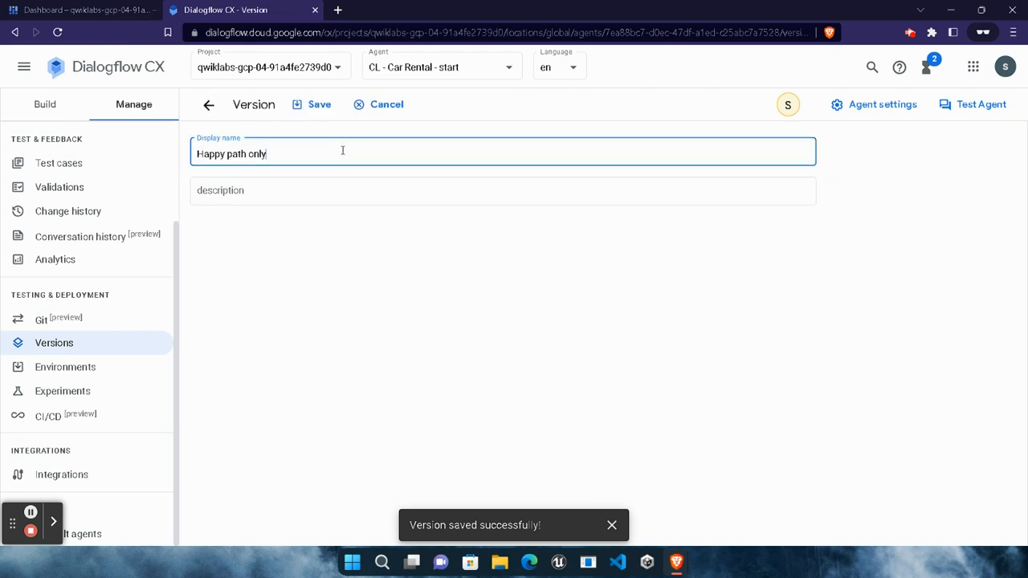
pyautogui.click(344, 191)
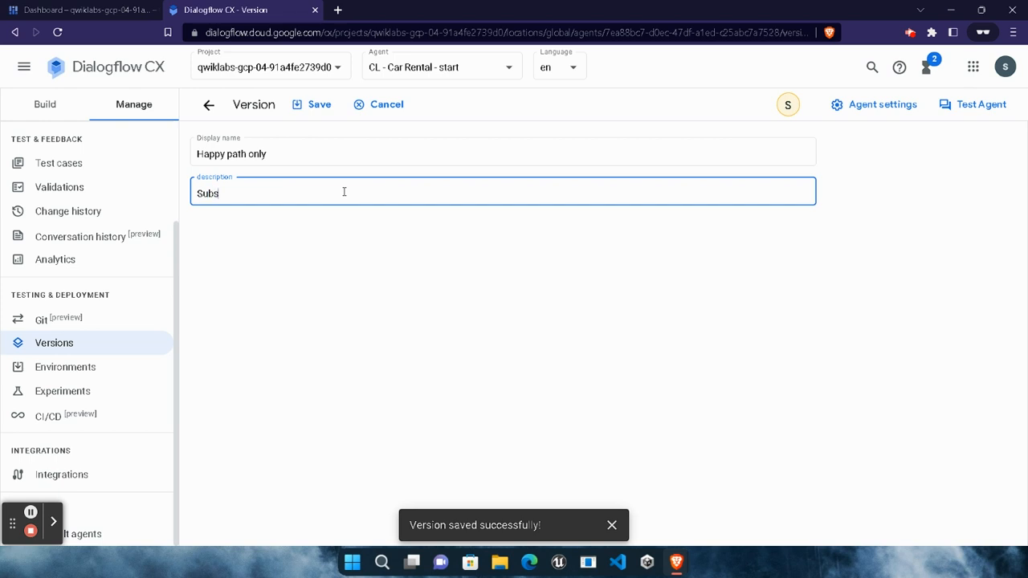
pyautogui.write('Subscribe')
pyautogui.click(326, 104)
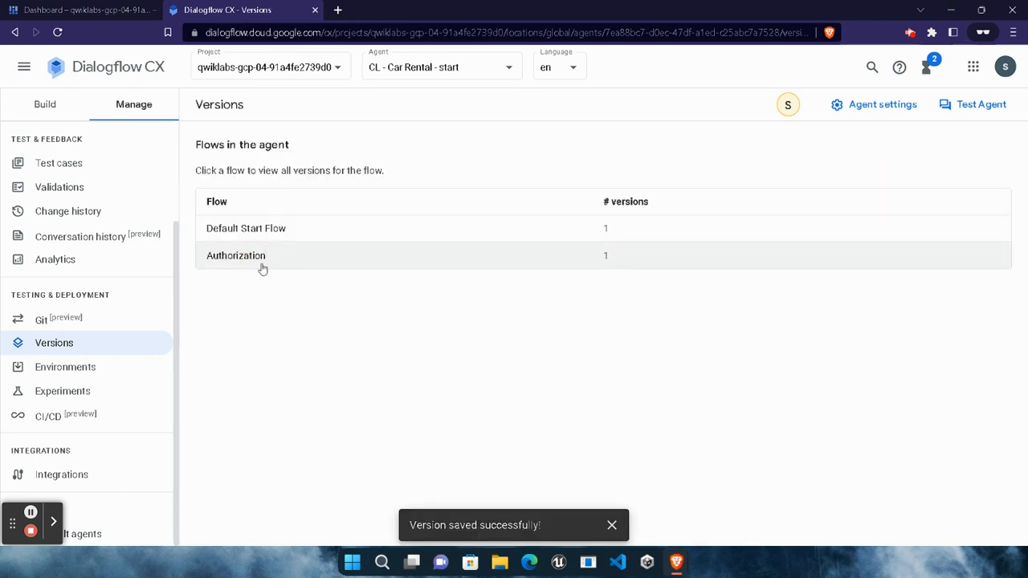
pyautogui.click(262, 267)
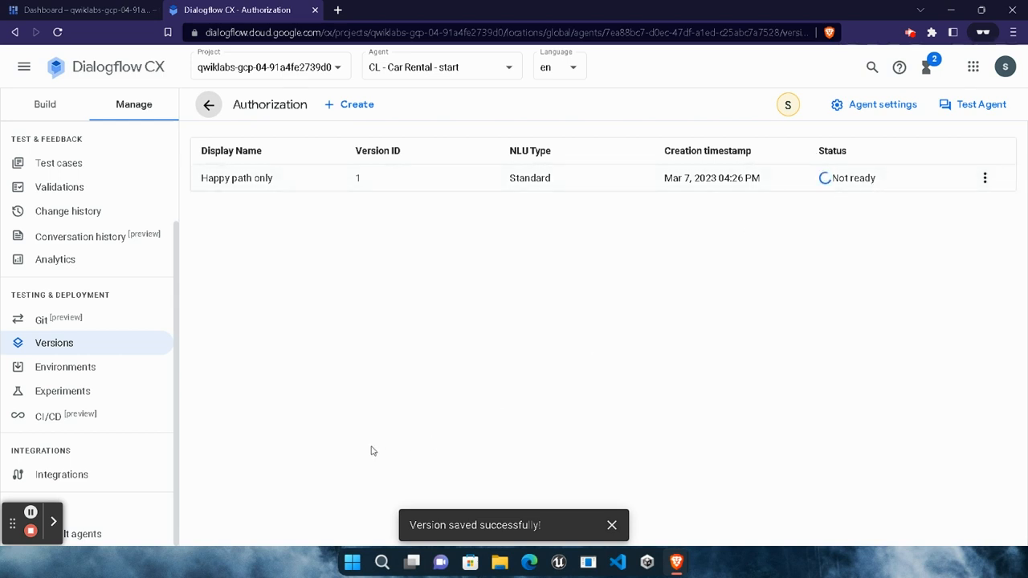
pyautogui.click(30, 512)
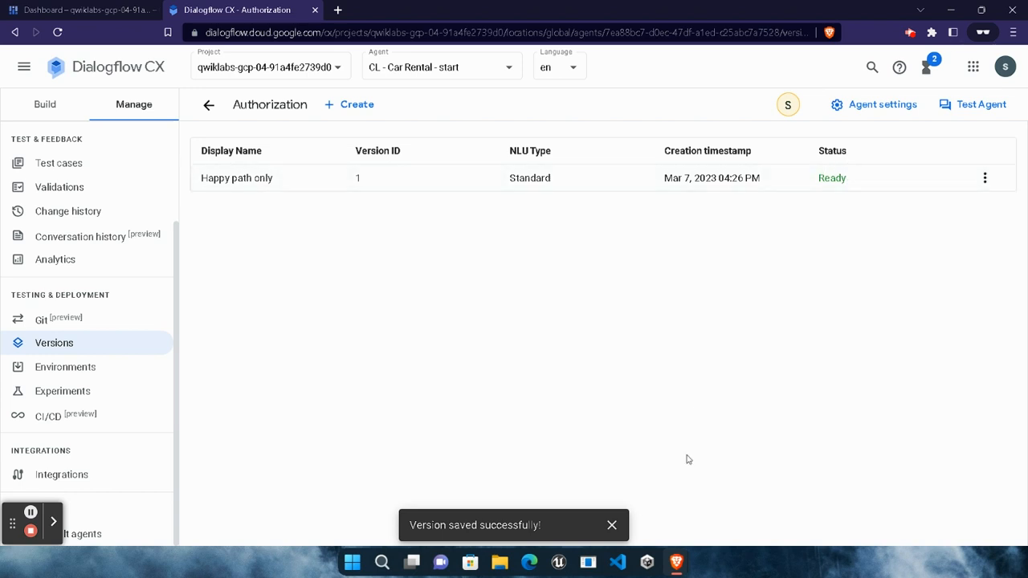
# Start a new environment, naming it "Stable" as copied from Task 5 and describing it as "Subscribe".
pyautogui.click(98, 368)
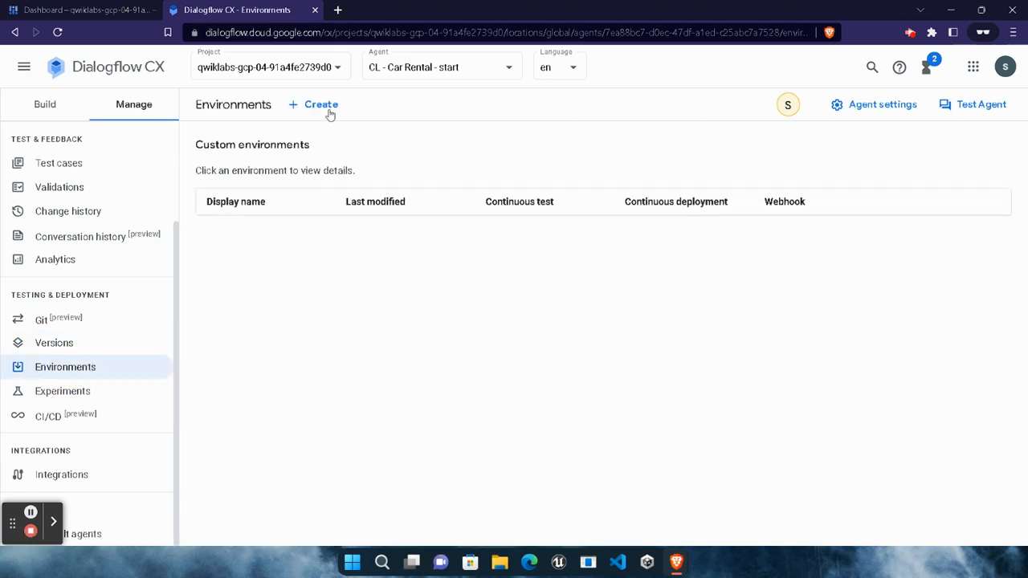
pyautogui.click(326, 107)
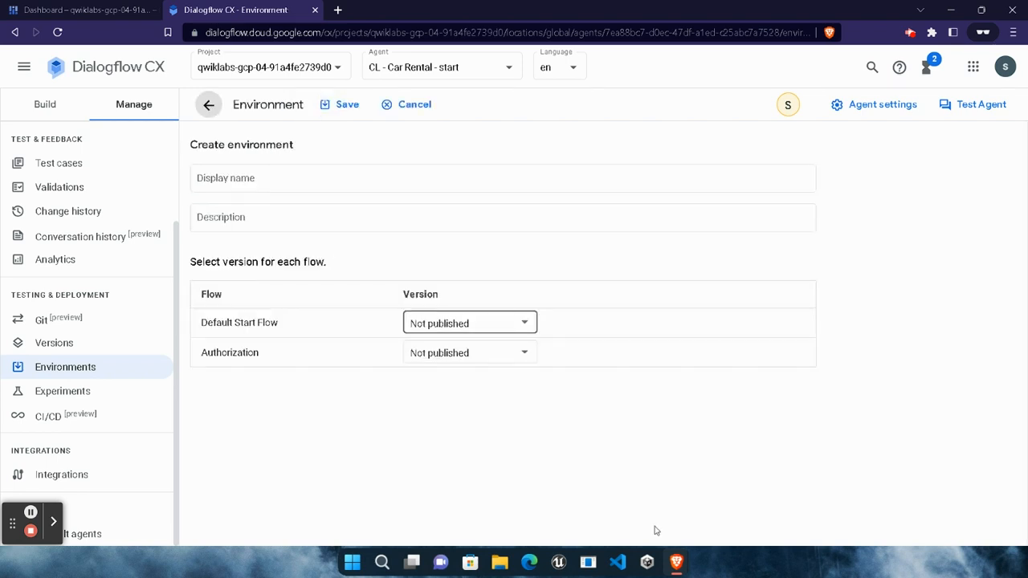
pyautogui.moveTo(676, 562)
pyautogui.click(533, 480)
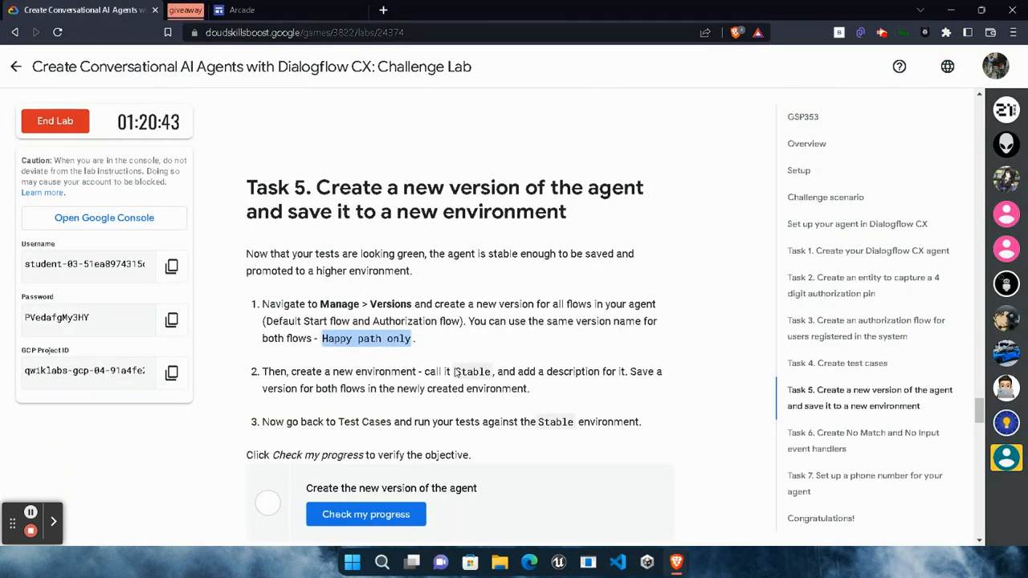
pyautogui.doubleClick(470, 371)
pyautogui.hotkey('ctrl', 'c')
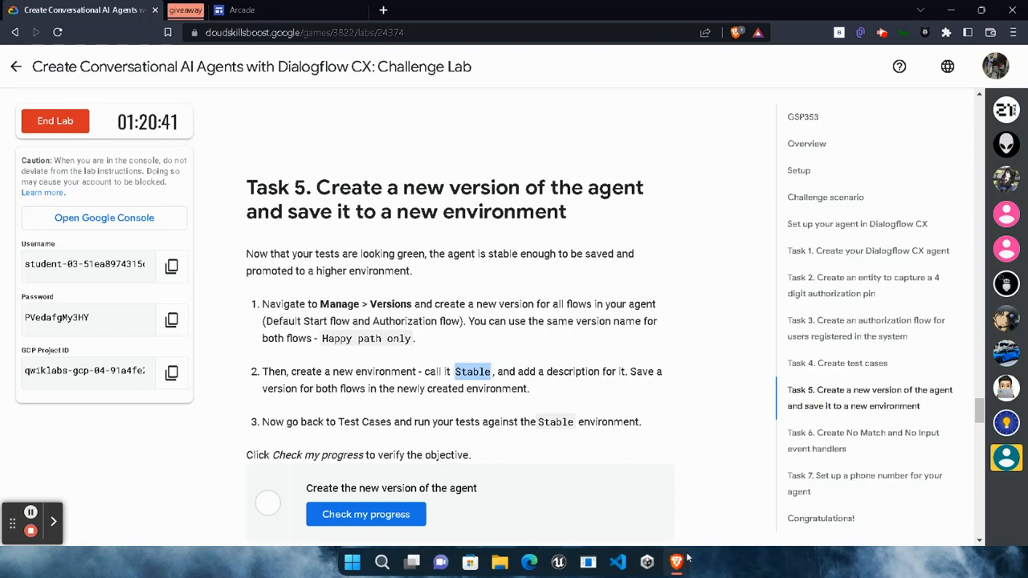
pyautogui.hotkey('alt', 'Tab')
pyautogui.click(382, 175)
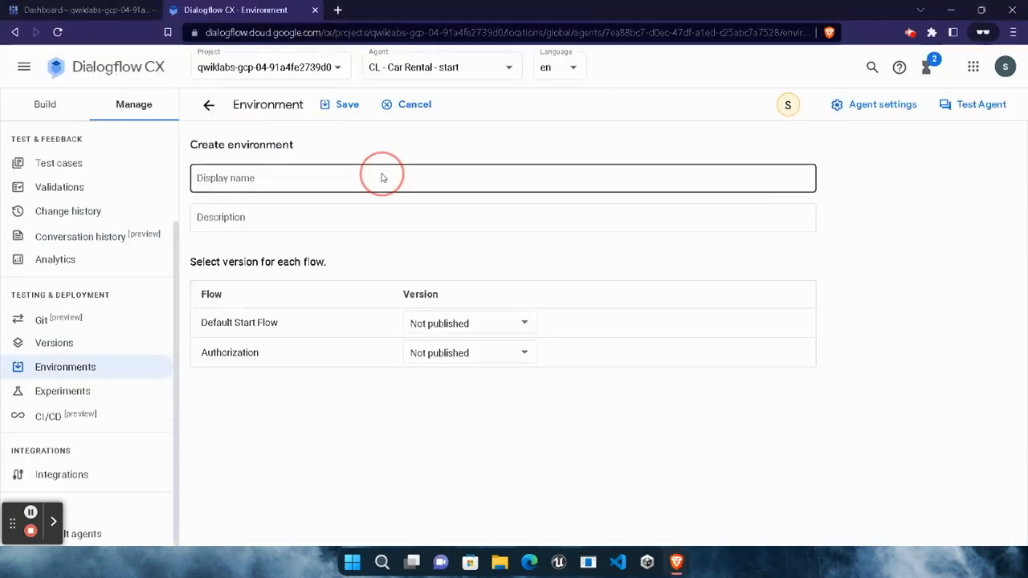
pyautogui.hotkey('ctrl', 'v')
pyautogui.click(356, 225)
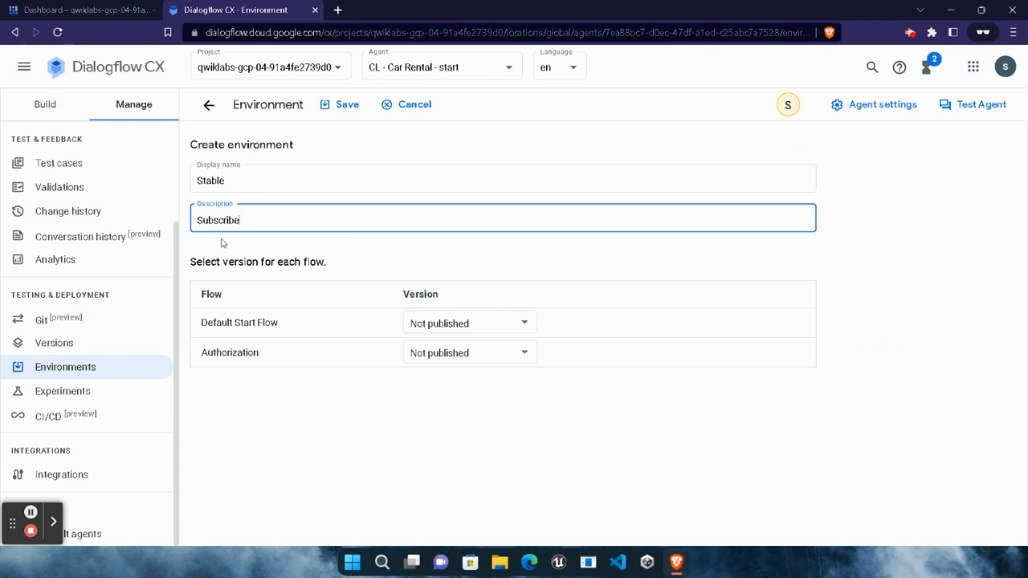
# Assign the "Happy path only" version to both the Default Start Flow and Authorization flow, and save the Stable environment.
pyautogui.click(431, 333)
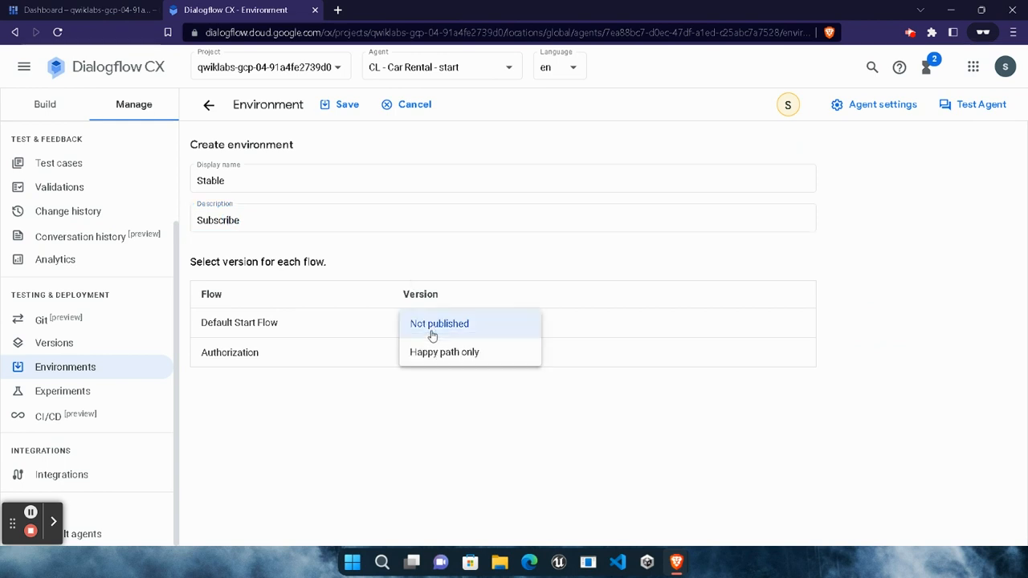
pyautogui.click(431, 349)
pyautogui.click(468, 360)
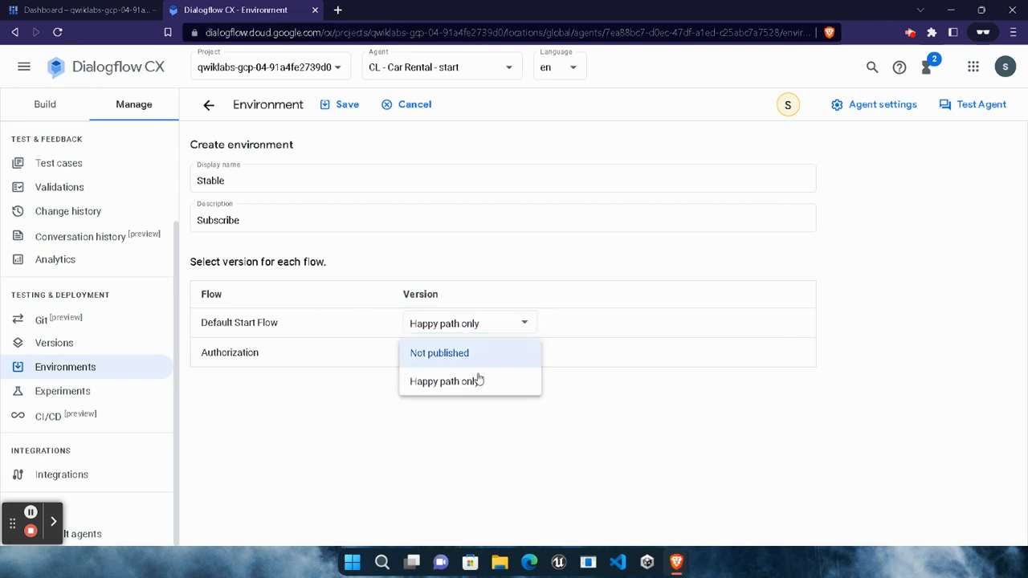
pyautogui.click(474, 380)
pyautogui.click(350, 114)
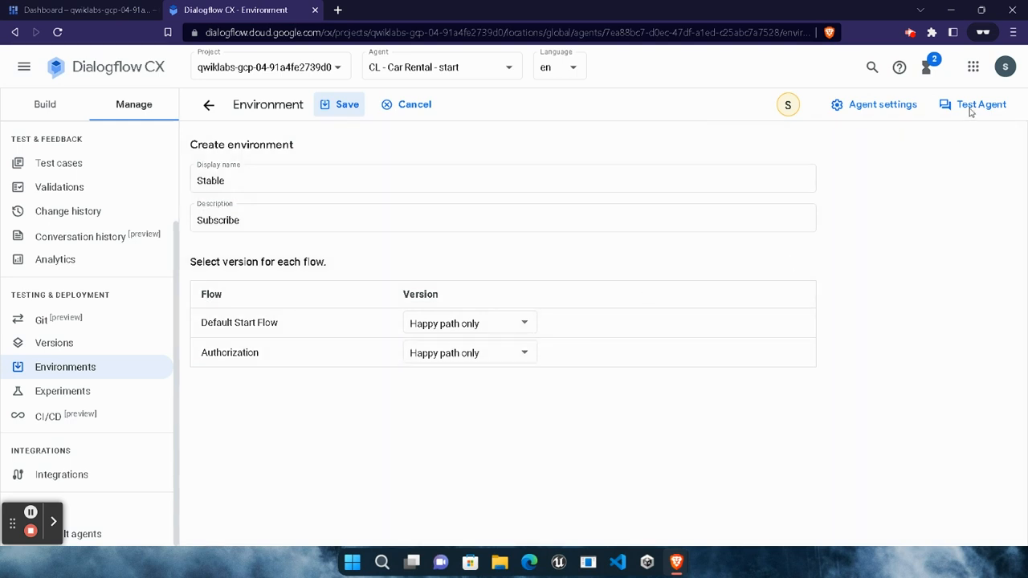
# Test the agent in the Stable environment by sending the Task 4 phrase "I want to book a car in LA on Monday".
pyautogui.click(969, 108)
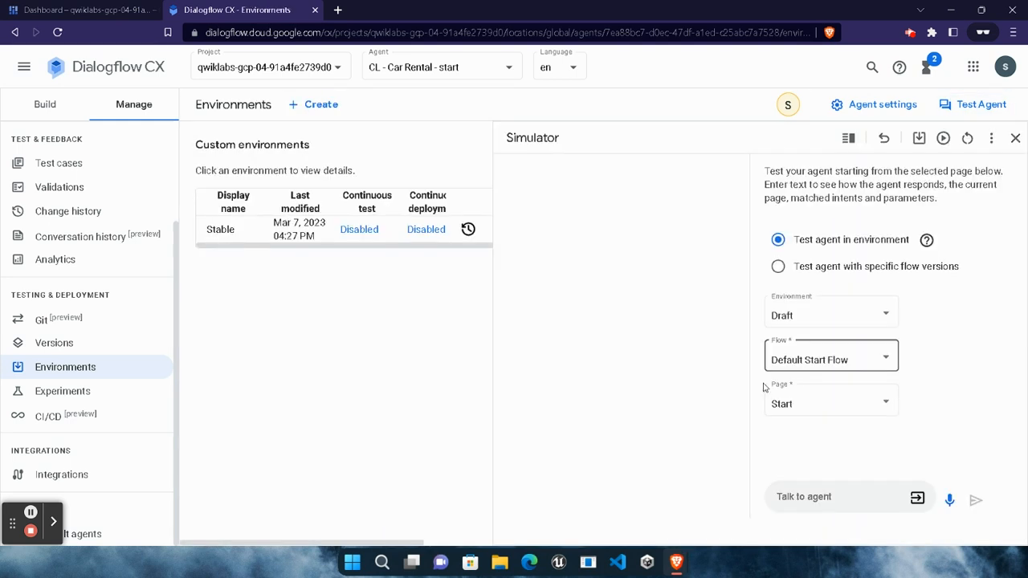
pyautogui.click(793, 321)
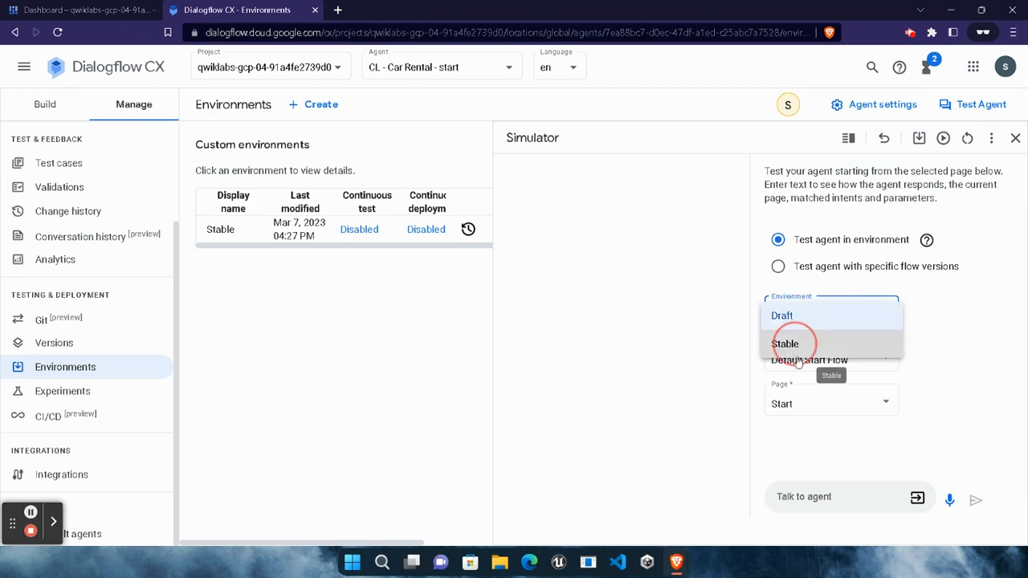
pyautogui.moveTo(676, 560)
pyautogui.click(532, 498)
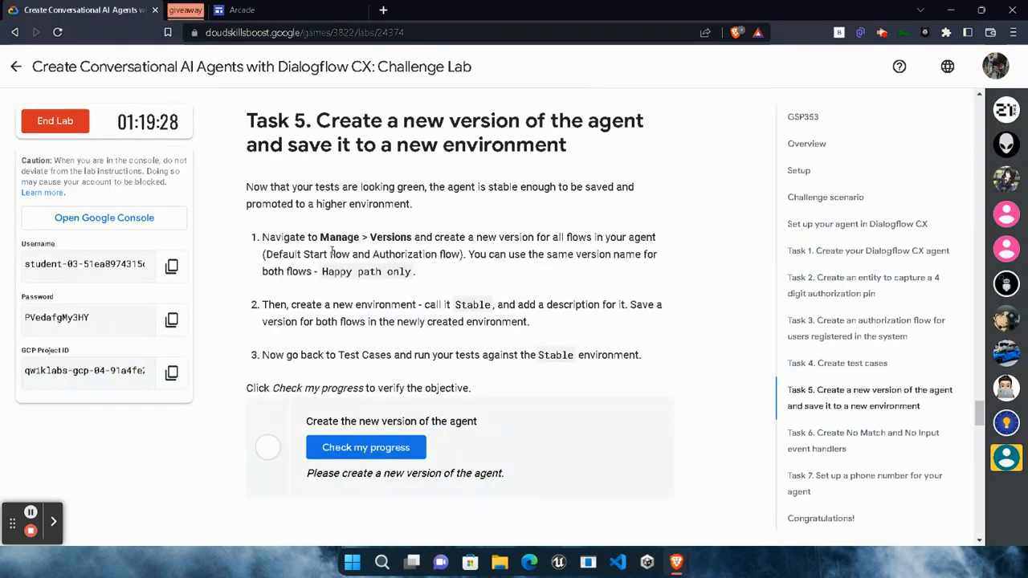
pyautogui.scroll(3, 421, 323)
pyautogui.scroll(5, 421, 323)
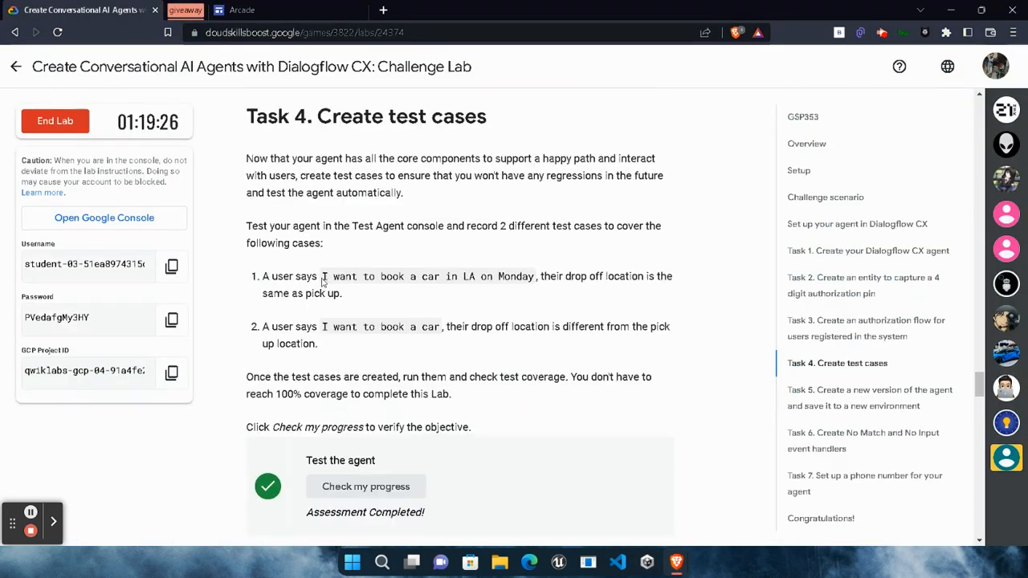
pyautogui.moveTo(323, 278); pyautogui.dragTo(535, 285)
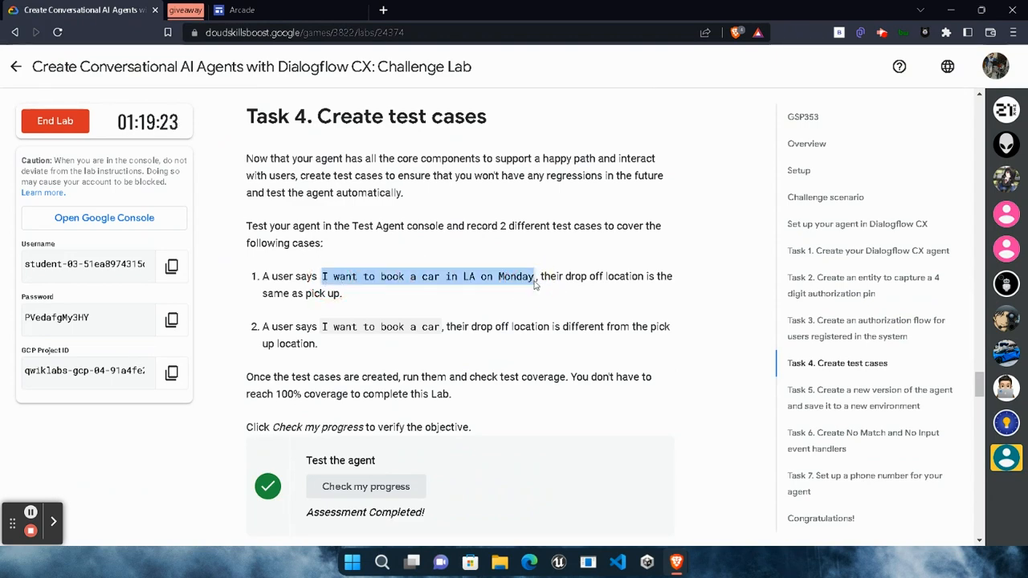
pyautogui.moveTo(680, 562)
pyautogui.click(822, 514)
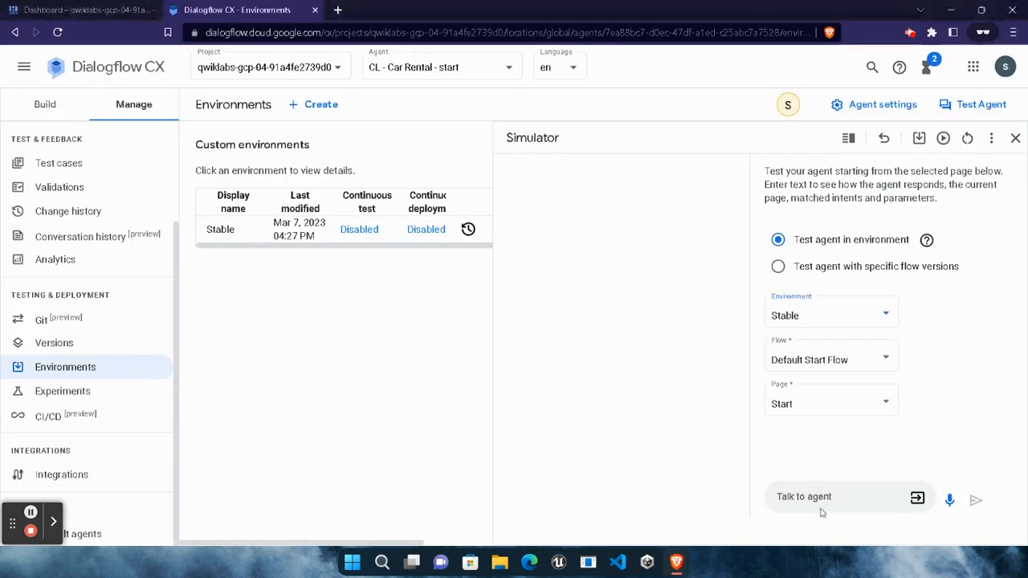
pyautogui.click(821, 509)
pyautogui.hotkey('ctrl', 'v')
pyautogui.click(974, 500)
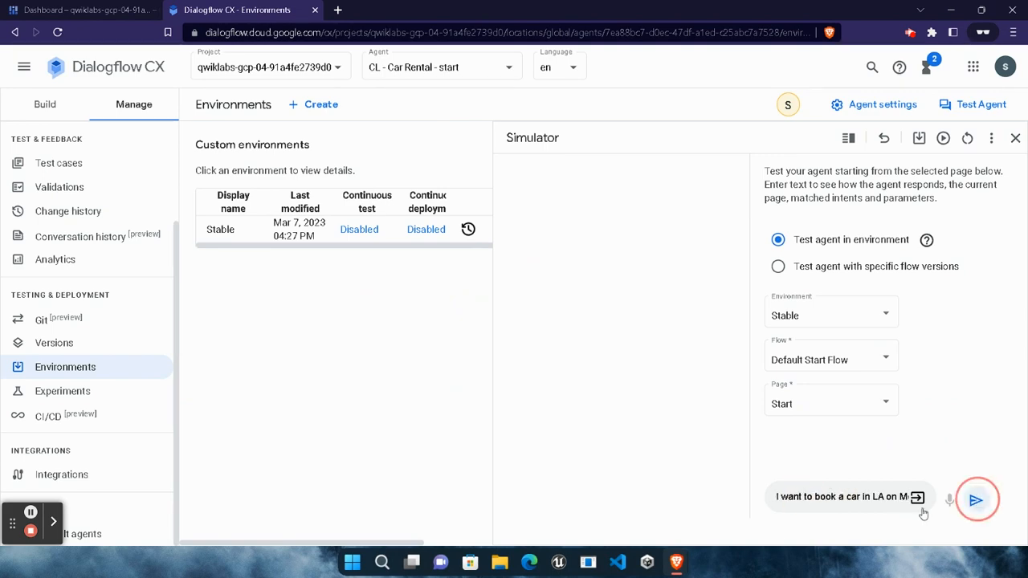
# Copy the second Task 4 phrase, "I want to book a car", and send it to the agent in the simulator.
pyautogui.moveTo(673, 564)
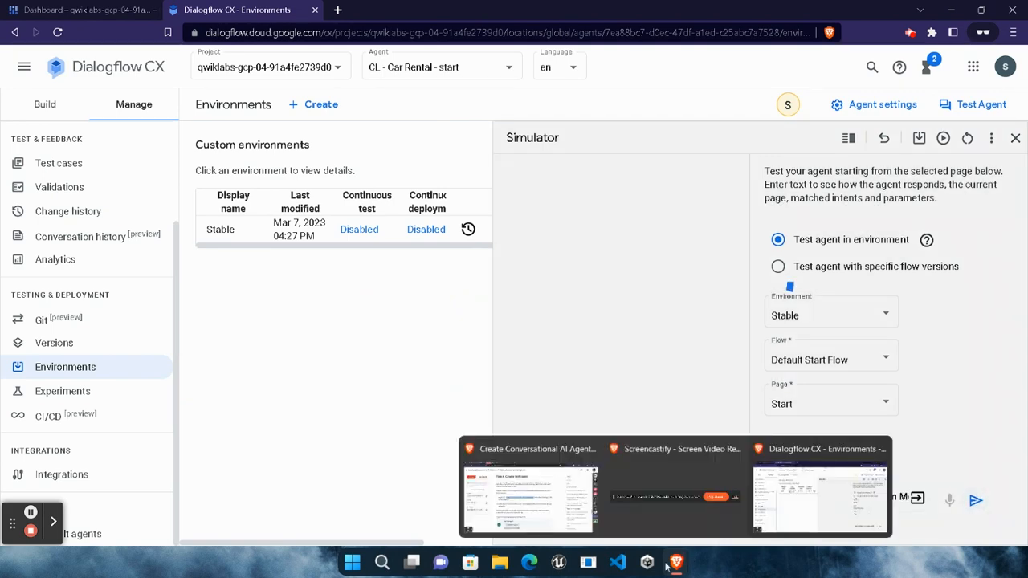
pyautogui.click(530, 497)
pyautogui.moveTo(322, 326); pyautogui.dragTo(440, 326)
pyautogui.click(819, 497)
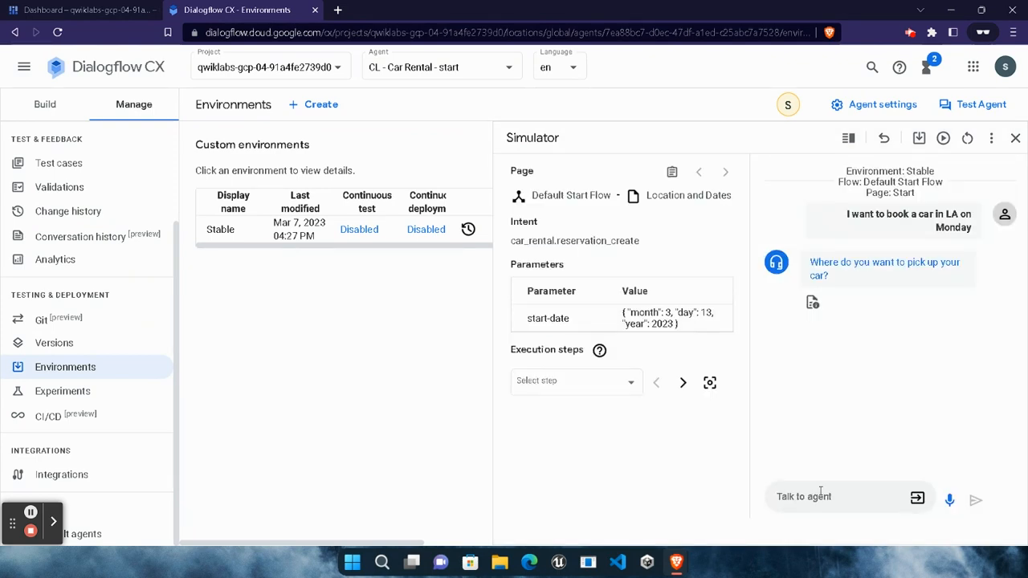
pyautogui.write('I want to book a car')
pyautogui.press('Return')
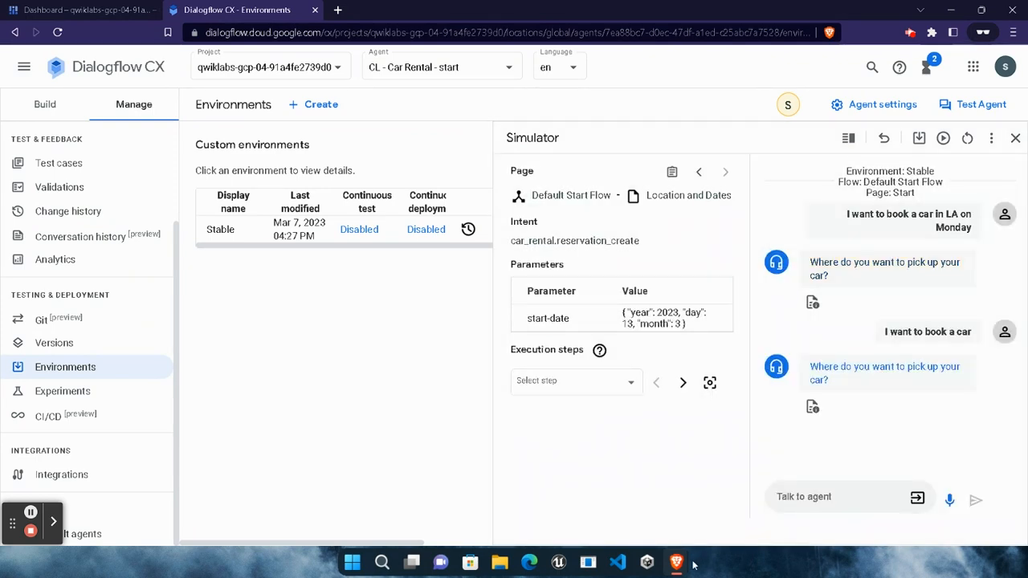
# Check the lab progress for the Task 5 objective, creating the new version of the agent.
pyautogui.moveTo(679, 564)
pyautogui.click(531, 526)
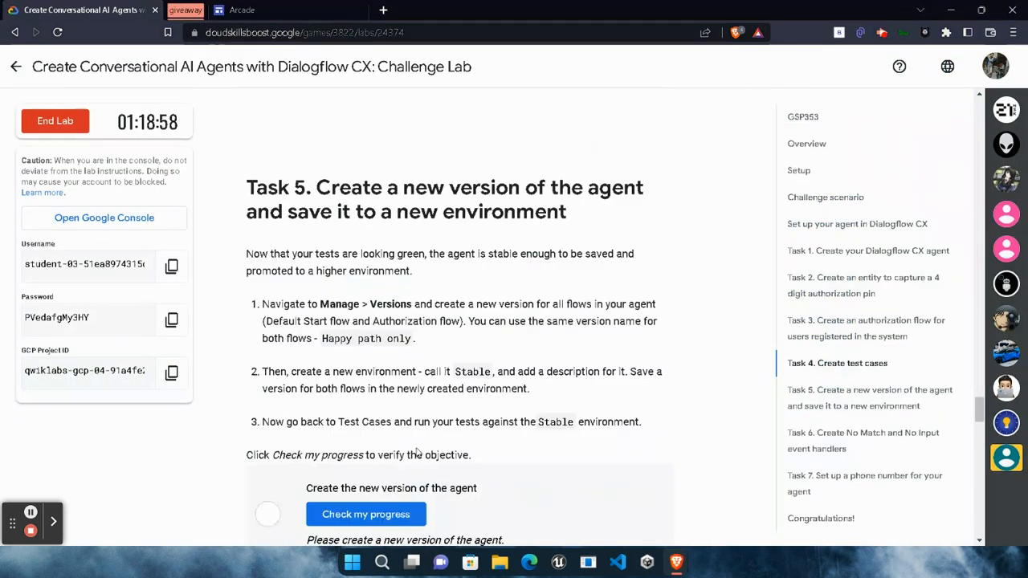
pyautogui.scroll(-1, 388, 390)
pyautogui.click(387, 388)
# Read the lab instructions through Task 7, then open the agent's CX Phone Gateway management page in Dialogflow CX with the simulator closed.
pyautogui.scroll(-2, 387, 388)
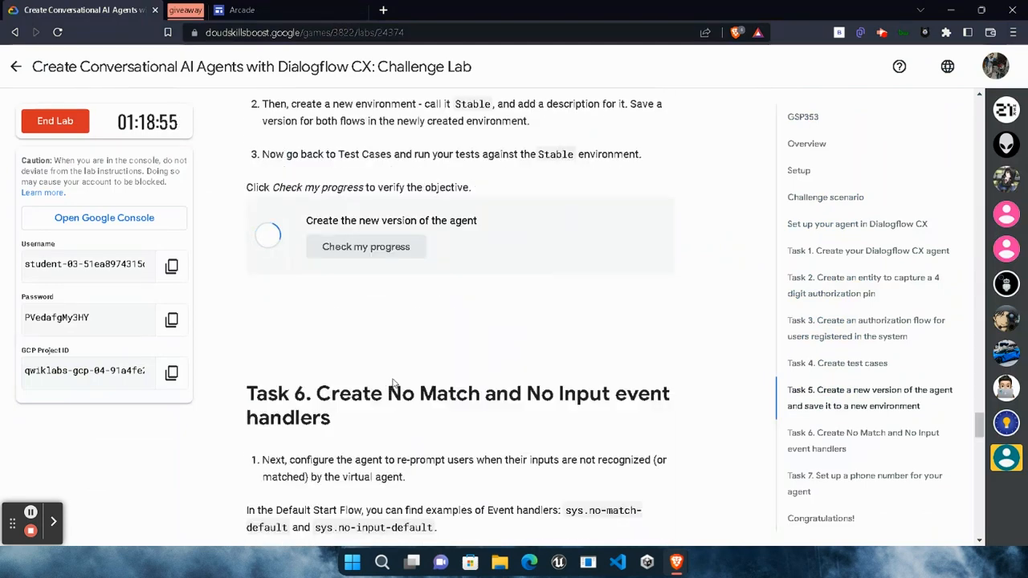
pyautogui.scroll(-3, 437, 414)
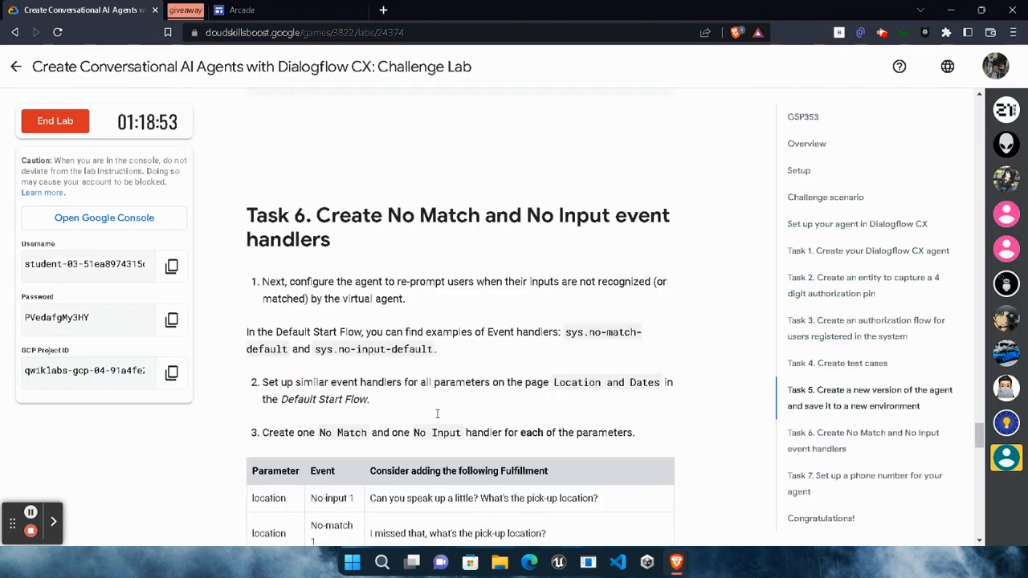
pyautogui.scroll(-8, 436, 413)
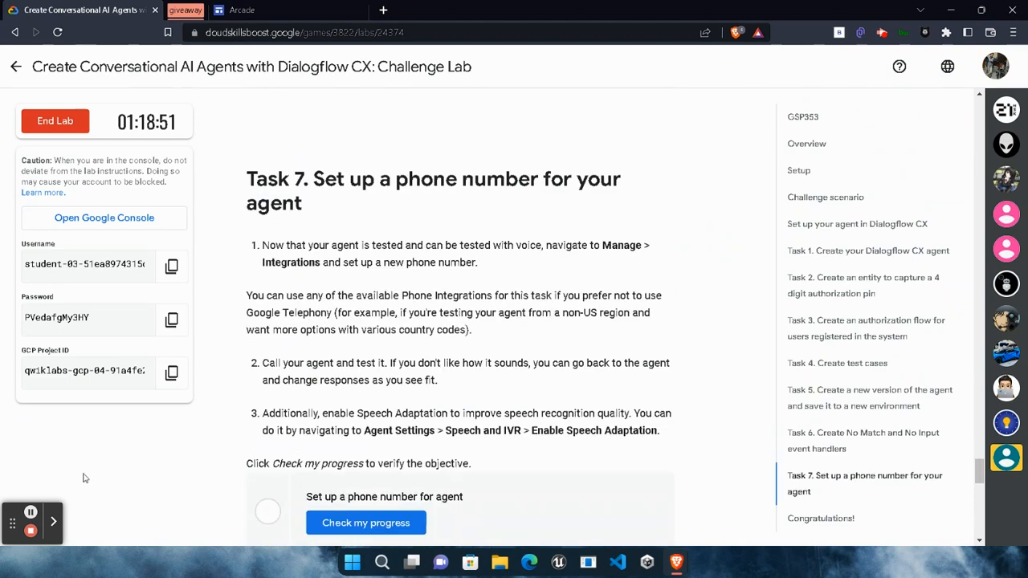
pyautogui.scroll(-2, 128, 455)
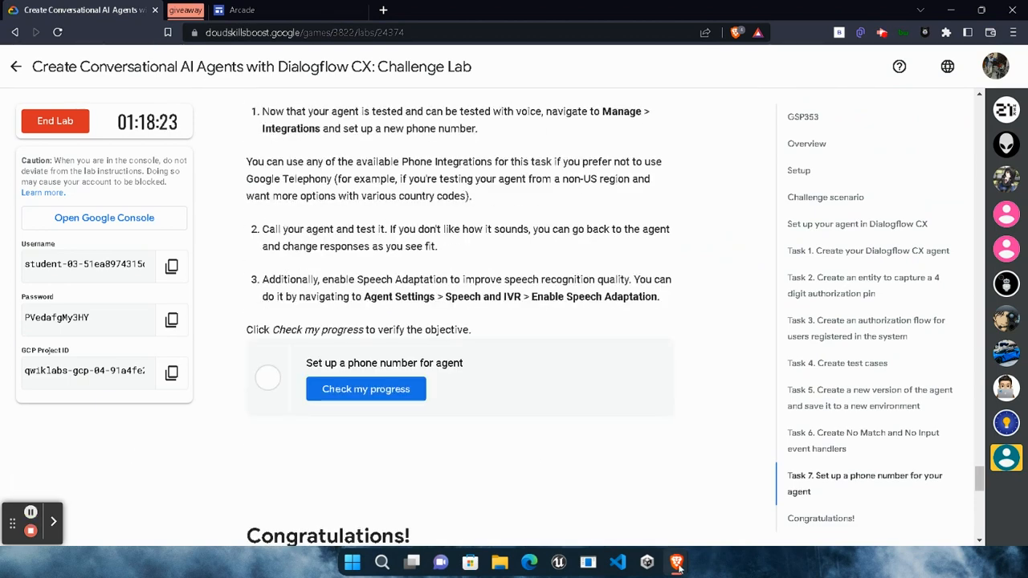
pyautogui.moveTo(676, 562)
pyautogui.click(819, 494)
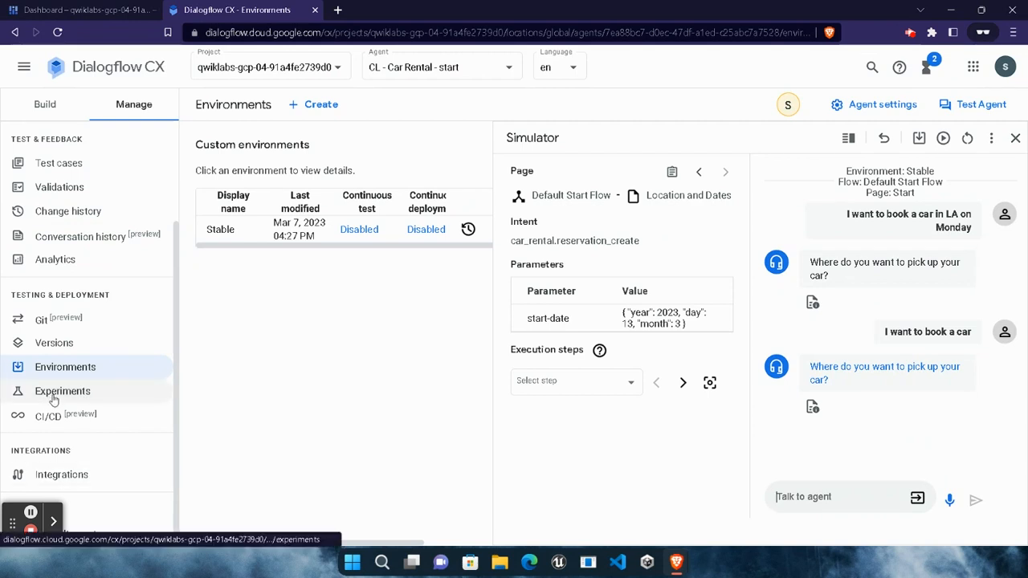
pyautogui.click(61, 474)
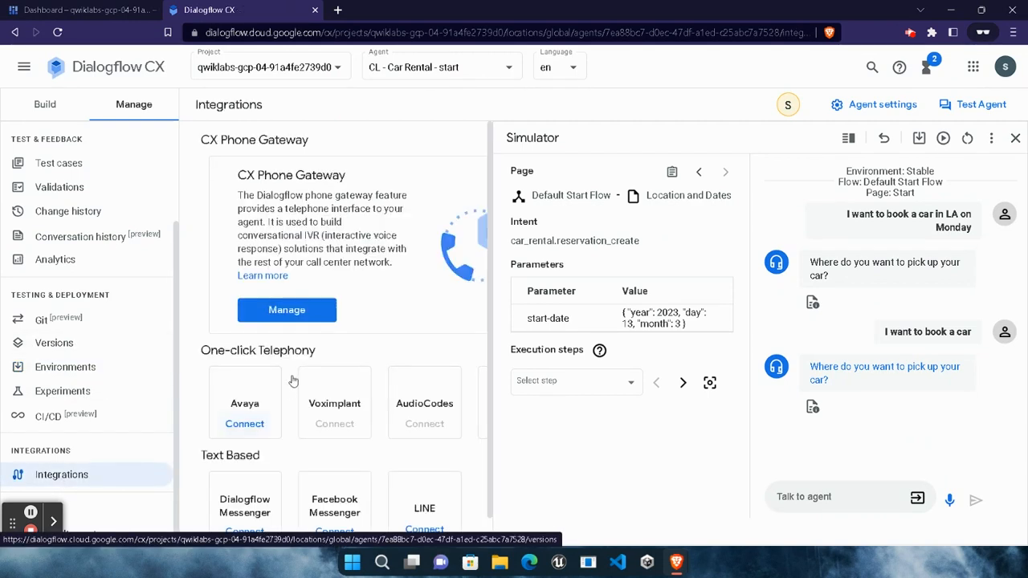
pyautogui.click(1015, 139)
pyautogui.click(363, 298)
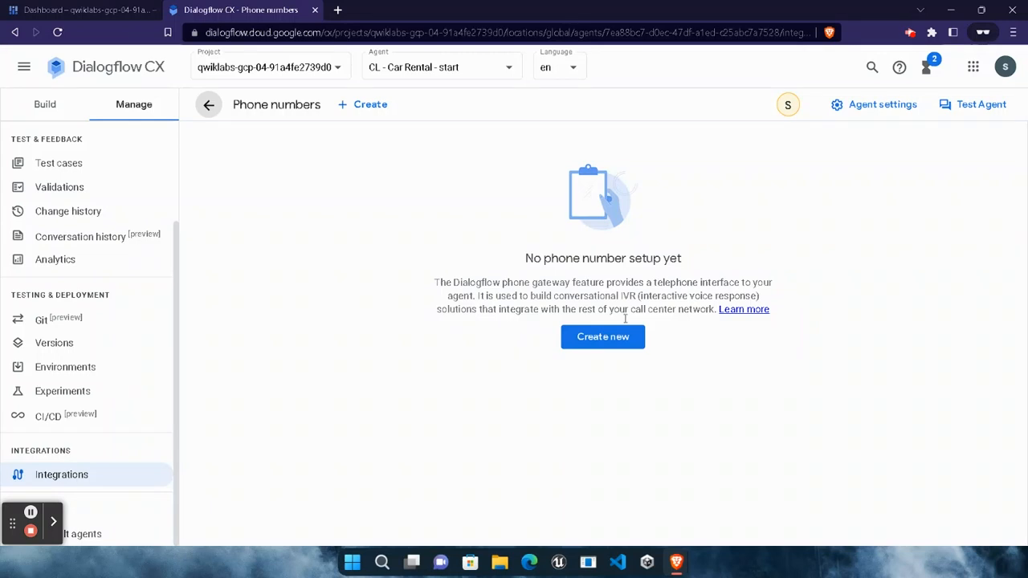
# Start a new telephony integration and request phone numbers for country code +1 (United States).
pyautogui.click(358, 108)
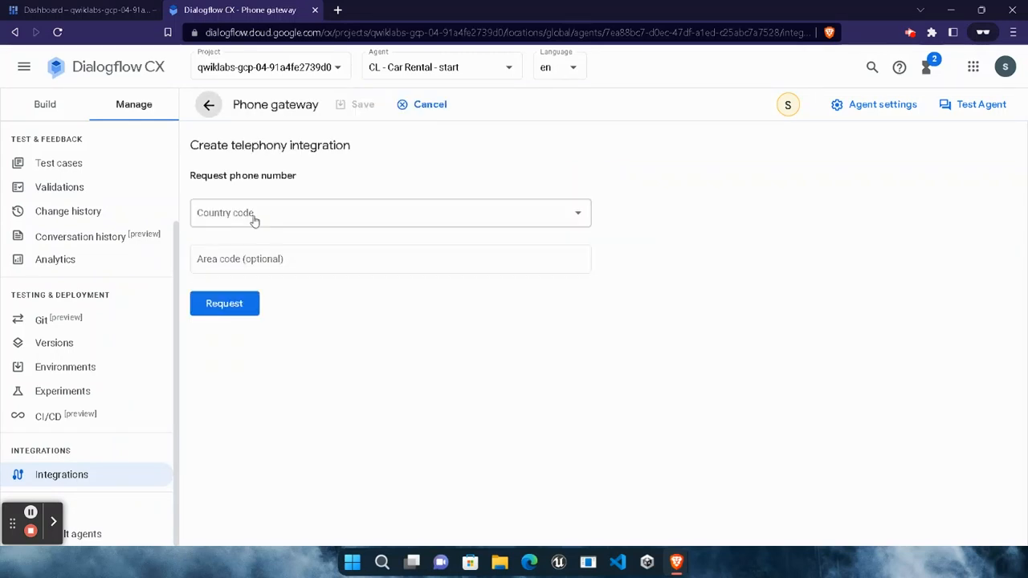
pyautogui.click(254, 215)
pyautogui.click(256, 218)
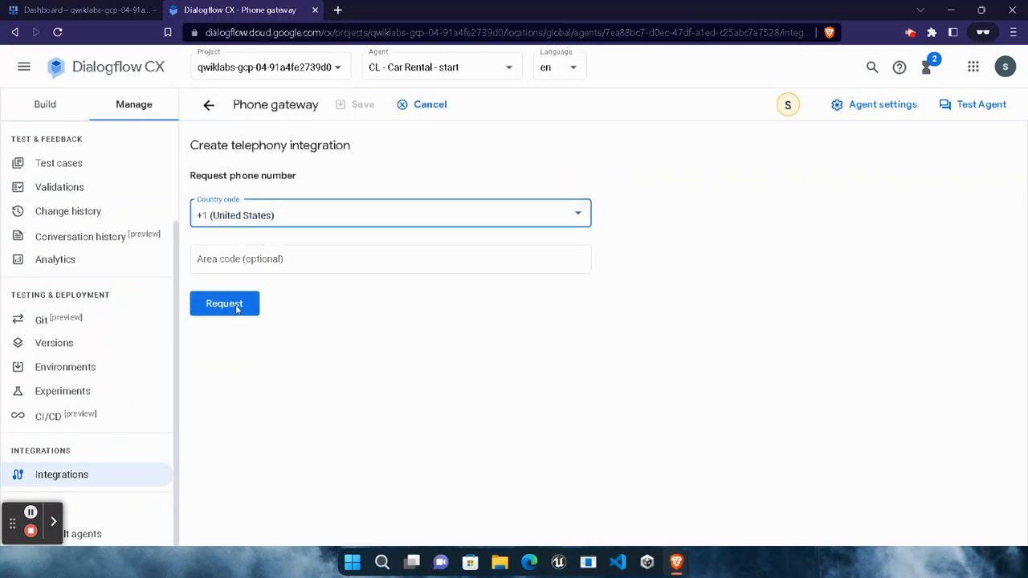
pyautogui.click(234, 305)
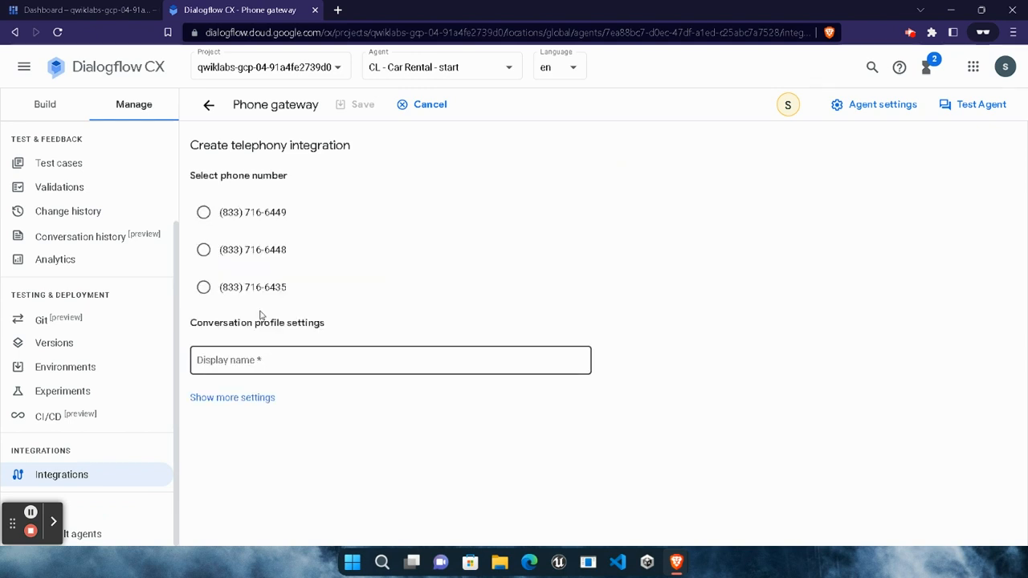
# Select the first offered phone number, set the conversation profile's display name to "Beingnotified", and save the integration.
pyautogui.click(203, 212)
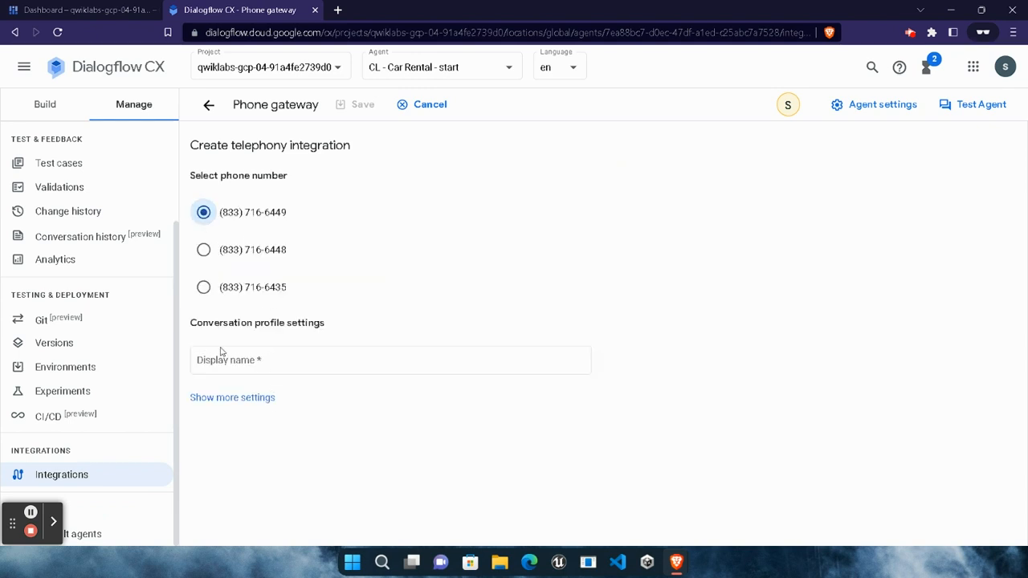
pyautogui.click(223, 361)
pyautogui.write('B')
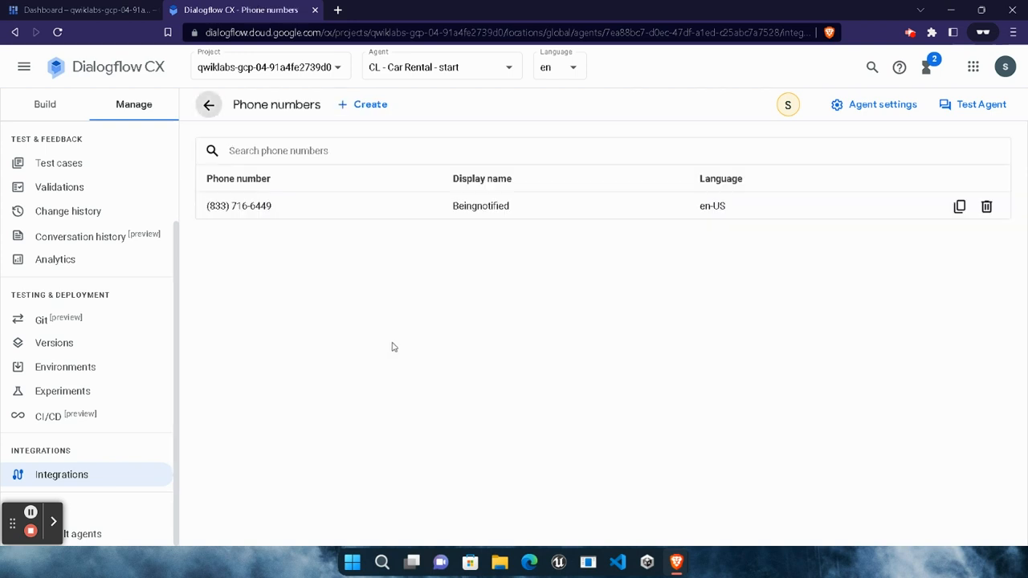
# Return to the lab page and check the progress for the Task 7 objective, setting up a phone number for the agent.
pyautogui.moveTo(676, 562)
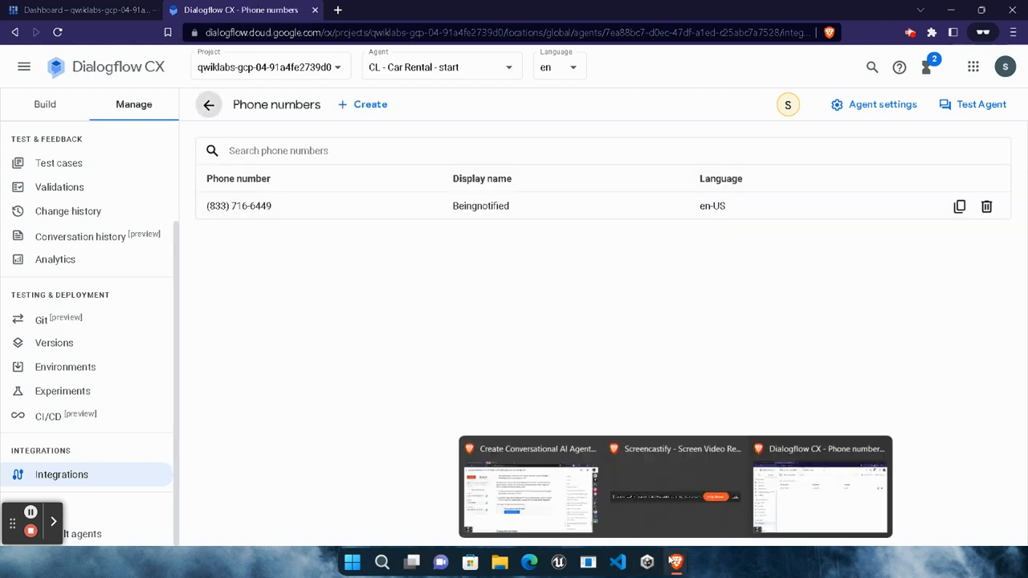
pyautogui.click(506, 479)
pyautogui.click(366, 389)
pyautogui.scroll(-2, 354, 394)
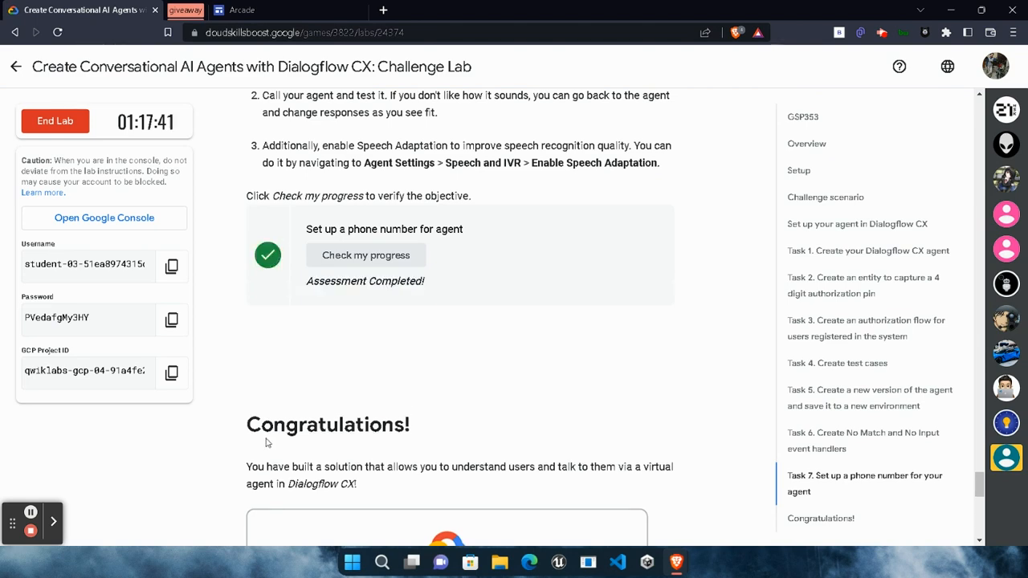
# End the lab, confirming the submission, and dismiss the satisfaction survey without submitting it.
pyautogui.click(72, 120)
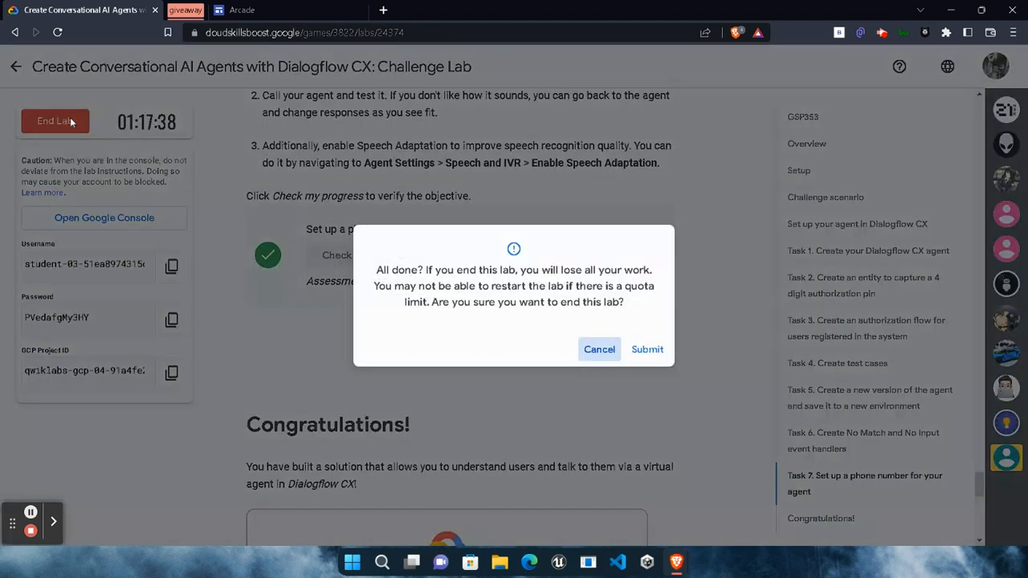
pyautogui.click(655, 350)
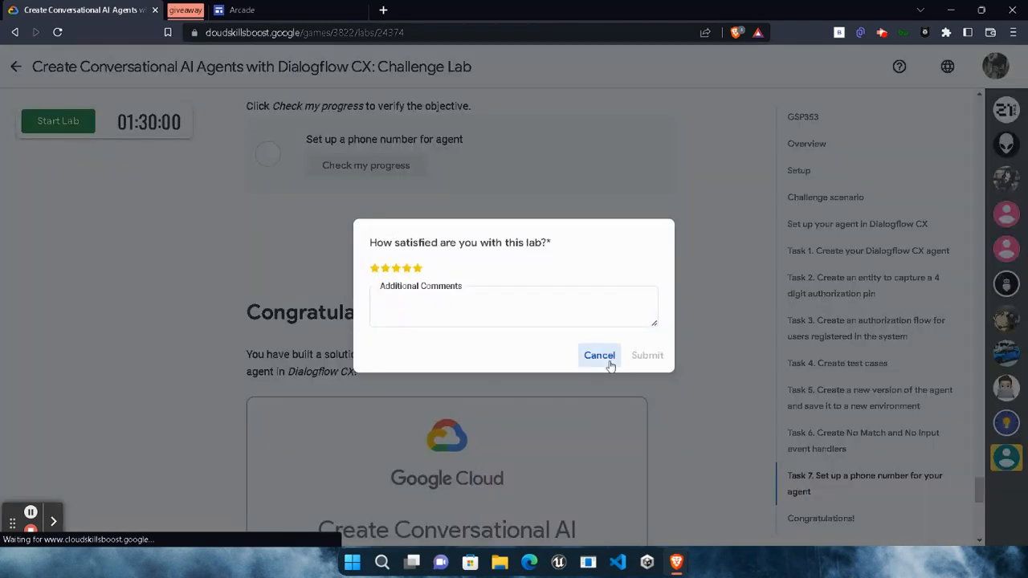
pyautogui.click(607, 358)
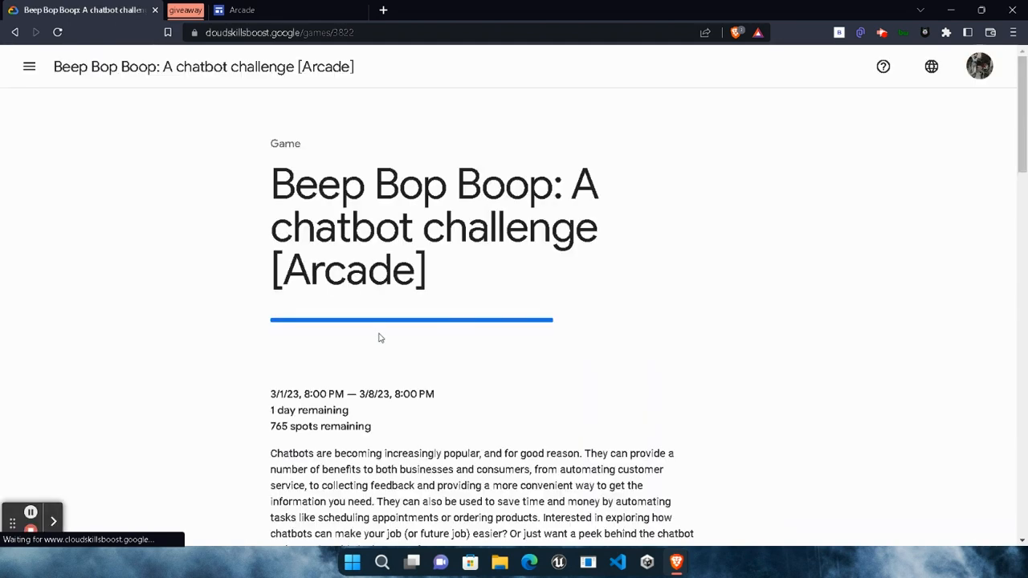
# Expand the Conversational AI Agents section on the Beep Bop Boop game page and review the completion marks of its labs.
pyautogui.scroll(-15, 400, 354)
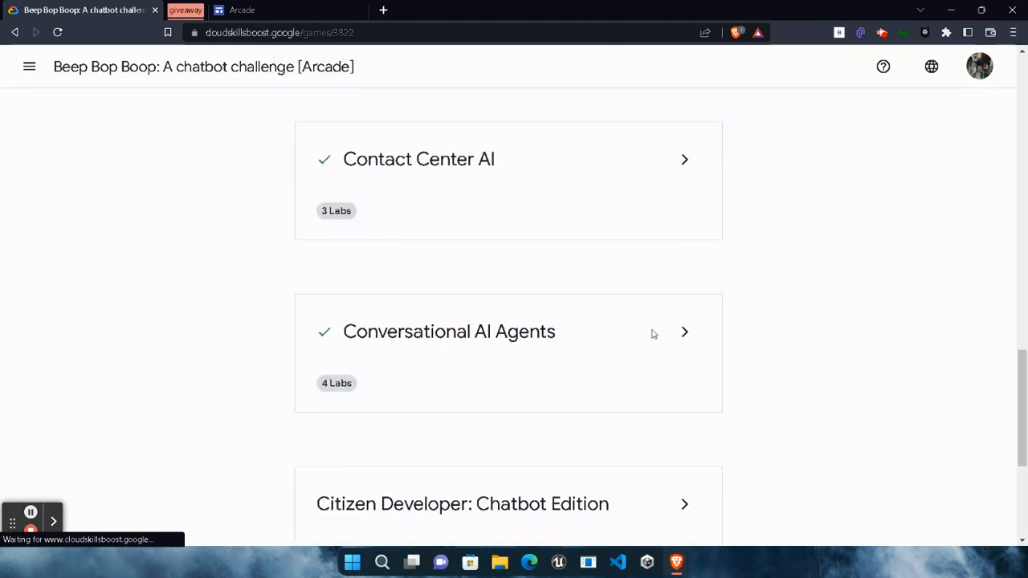
pyautogui.click(682, 338)
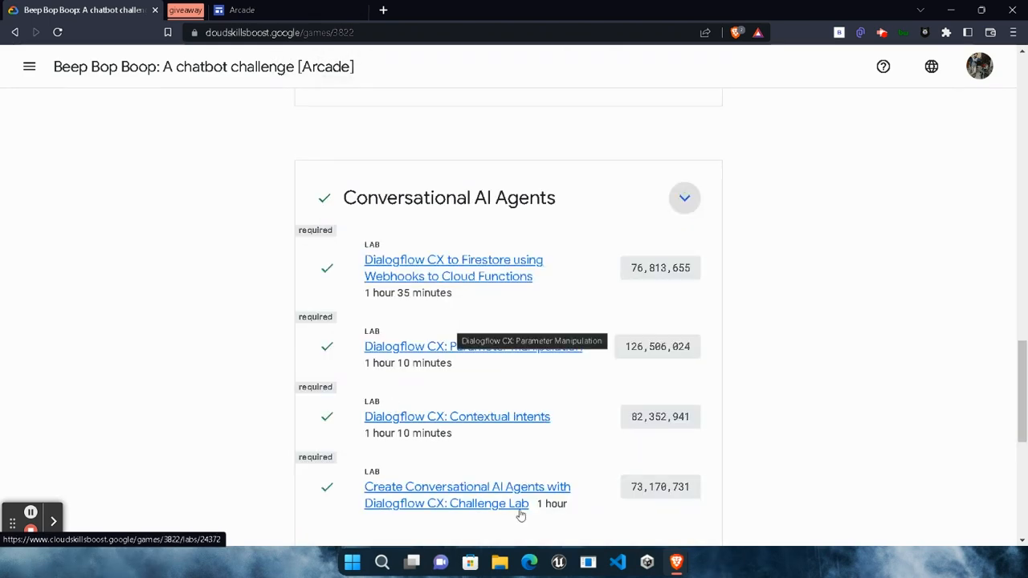
pyautogui.scroll(-1, 805, 440)
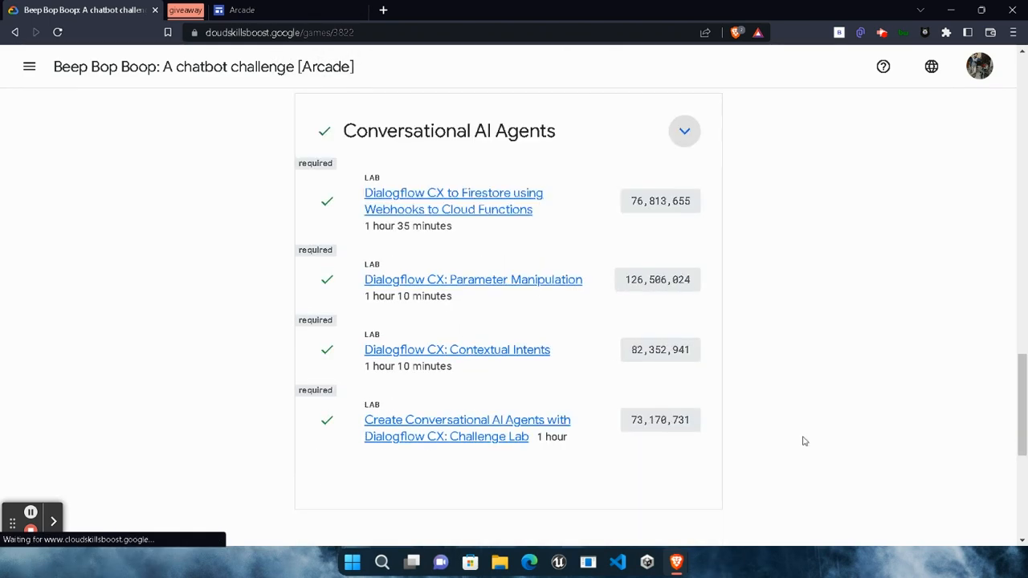